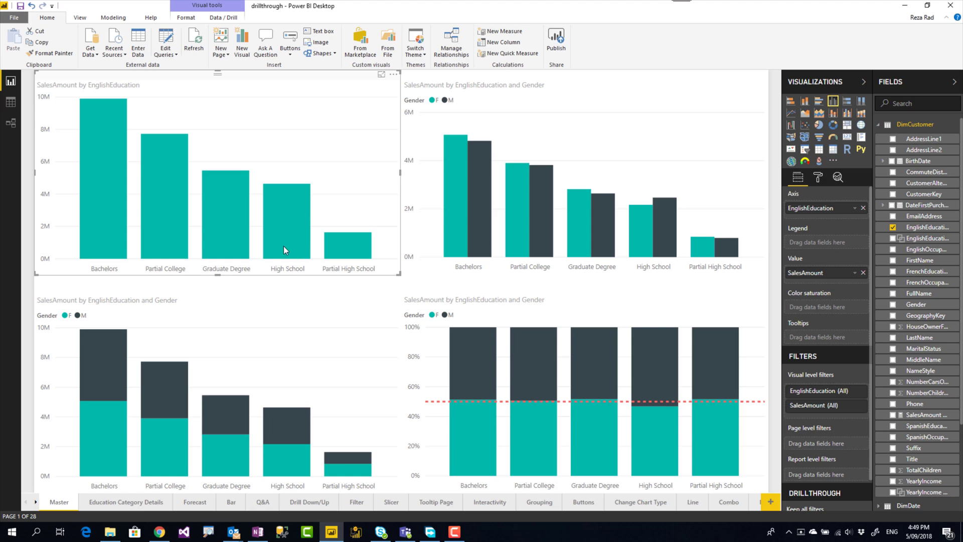
- Review the SalesAmount charts on the Master page and open the Education Category Details page
mouse_move(293, 237)
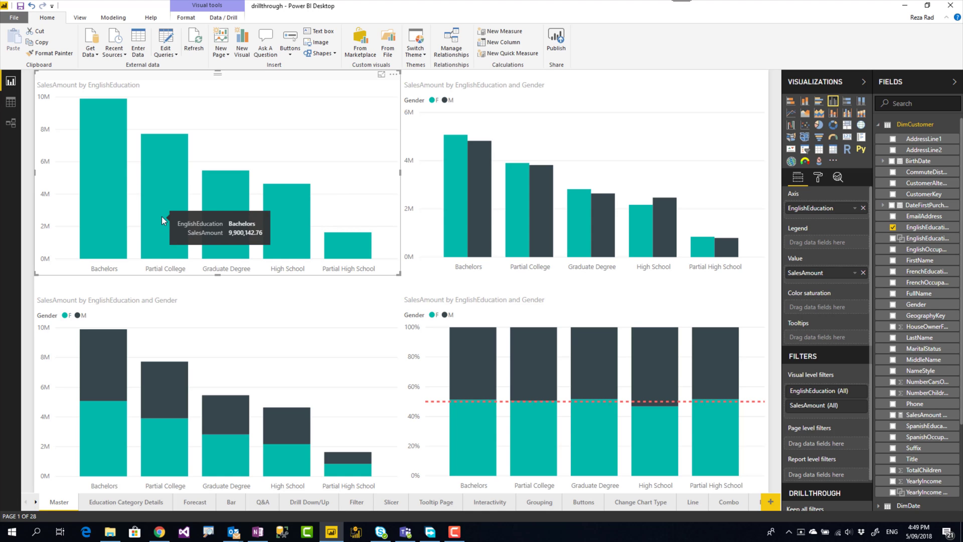
mouse_move(163, 220)
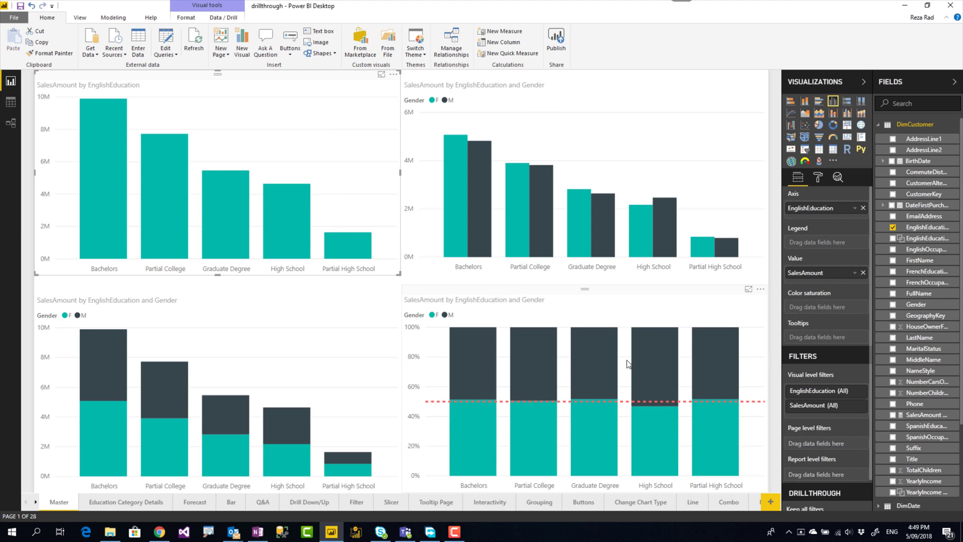
mouse_move(213, 420)
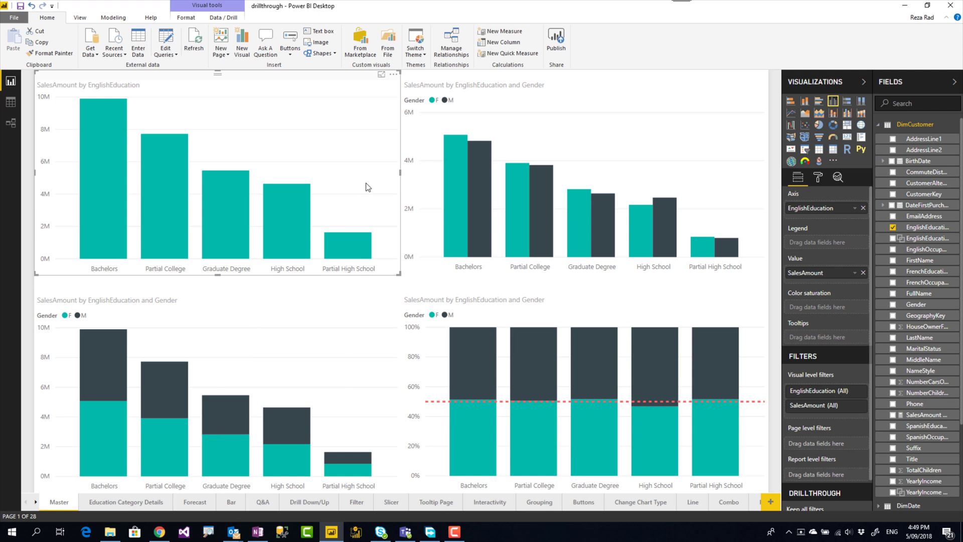
left_click(120, 504)
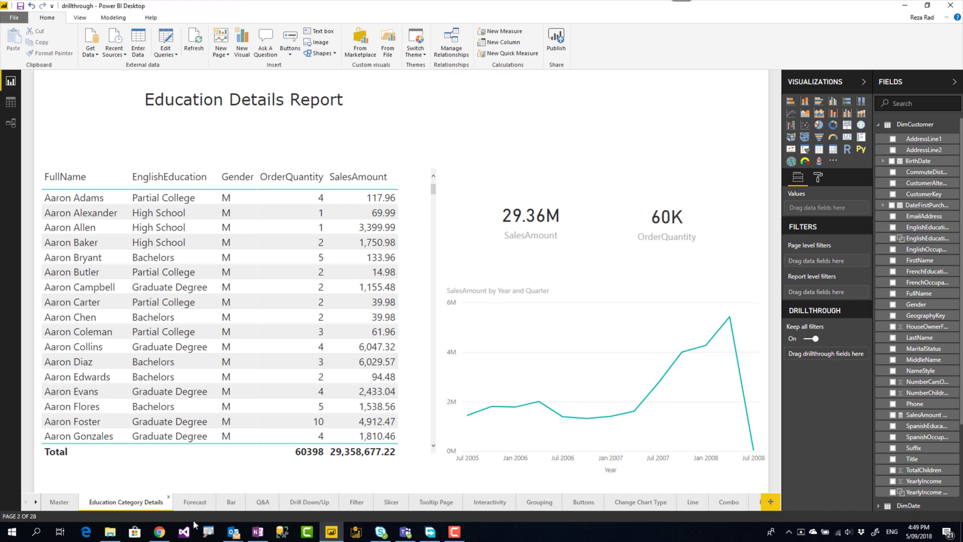
left_click(208, 533)
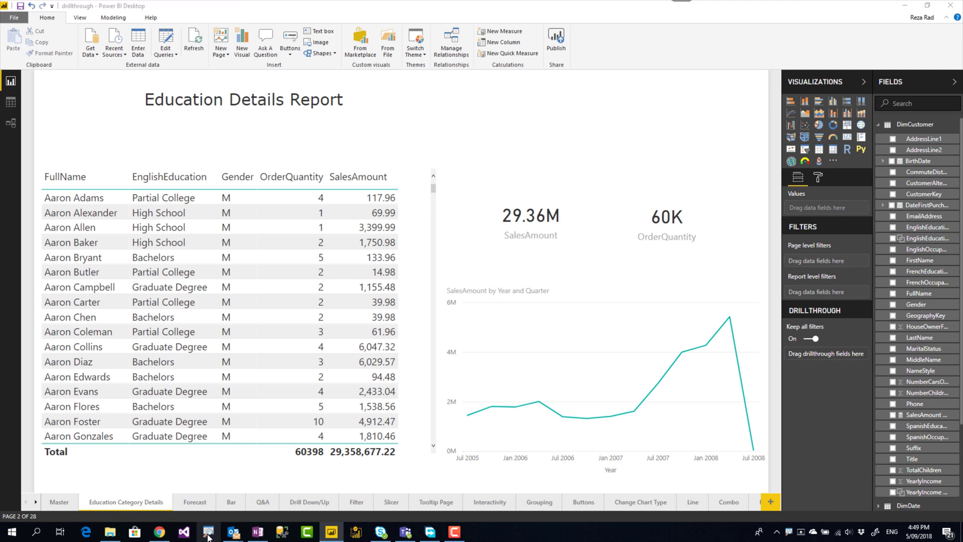
left_click(511, 363)
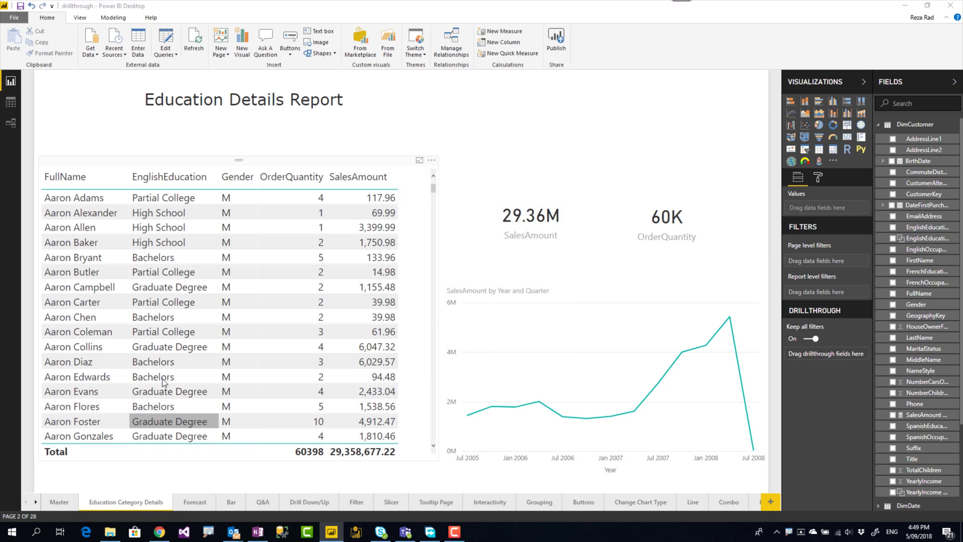
key("ctrl+1")
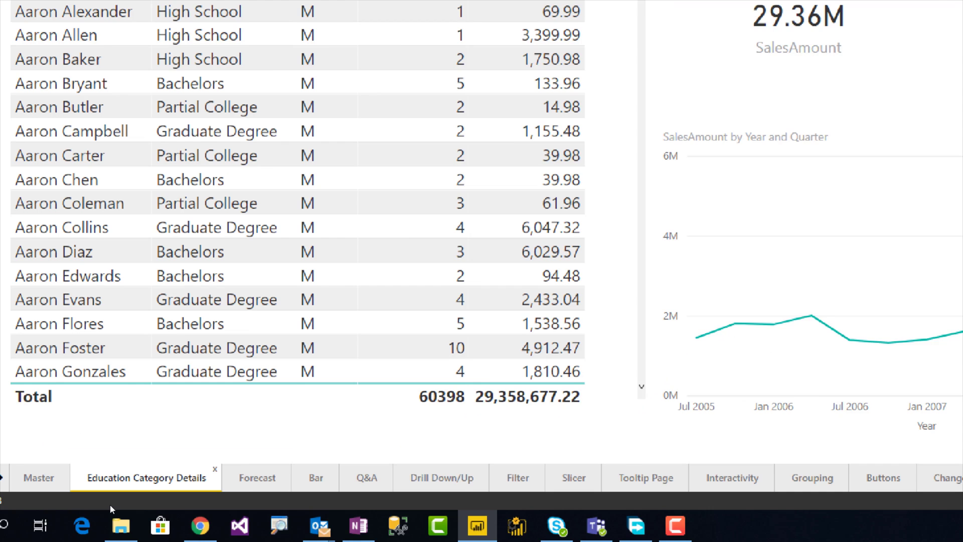
scroll(110, 504, "up", 1)
left_click(91, 463)
mouse_move(79, 461)
left_mouse_down()
mouse_move(241, 501)
mouse_move(248, 491)
left_mouse_up()
key("Escape")
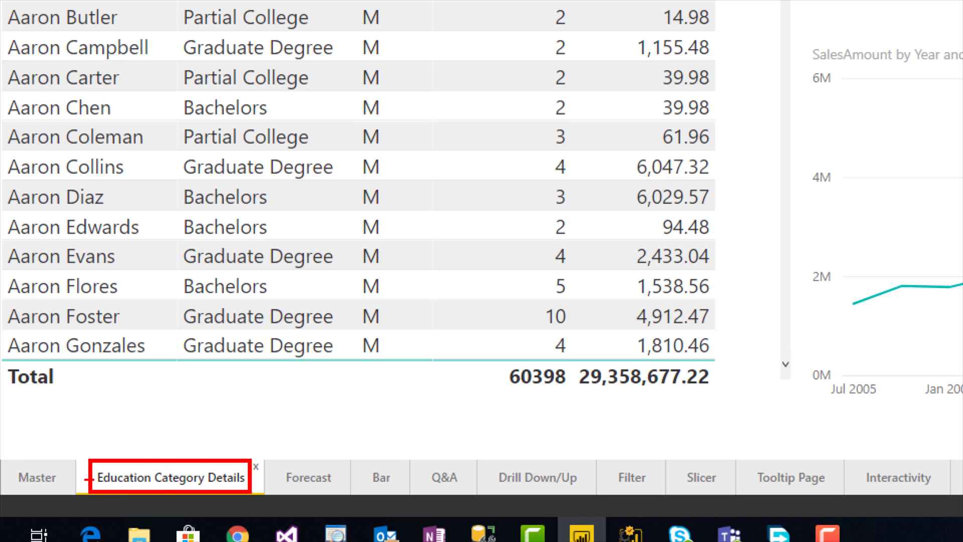
left_click_drag(211, 488, 235, 488)
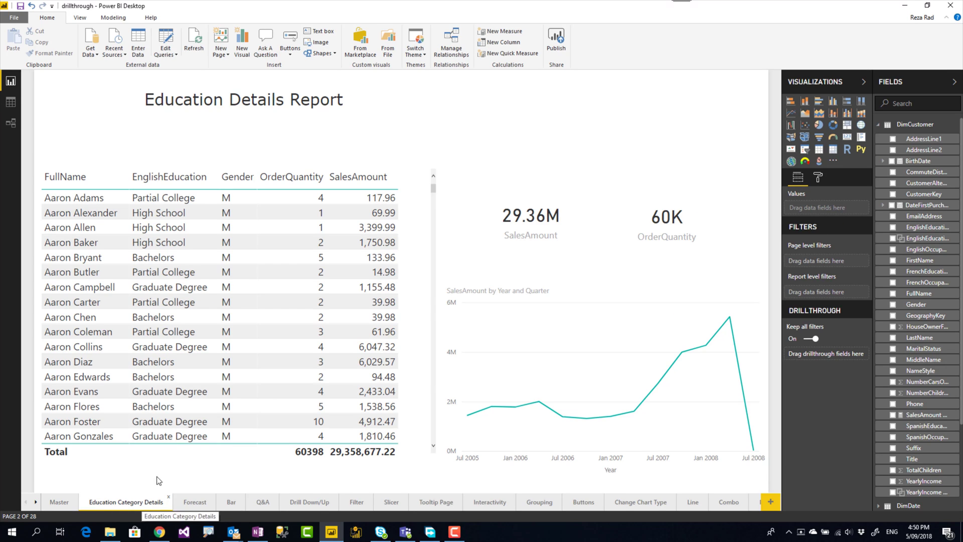
double_click(487, 134)
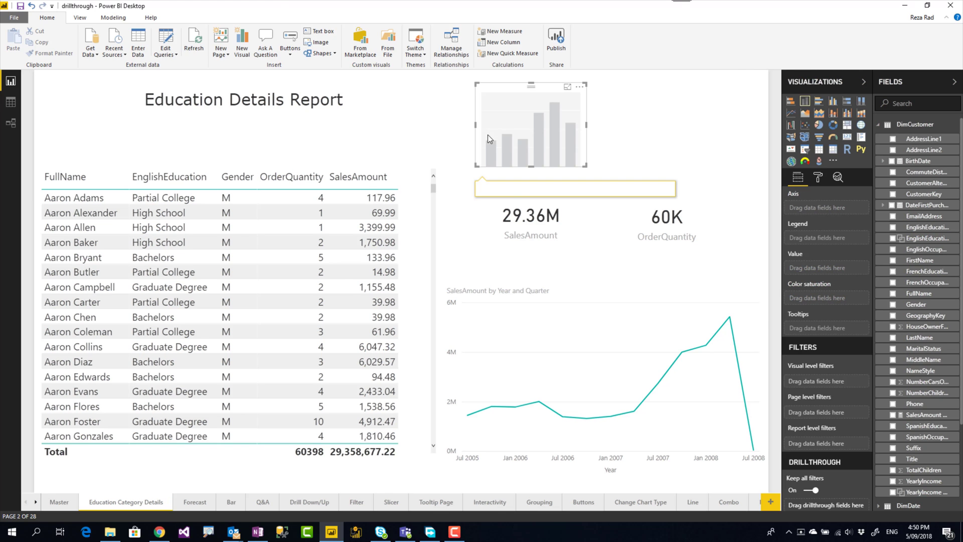
key("Delete")
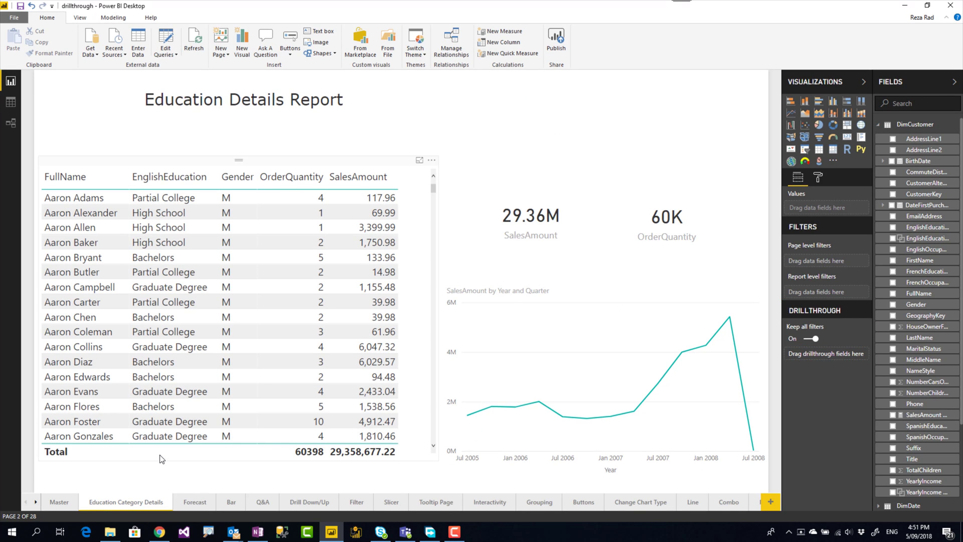
left_click(61, 504)
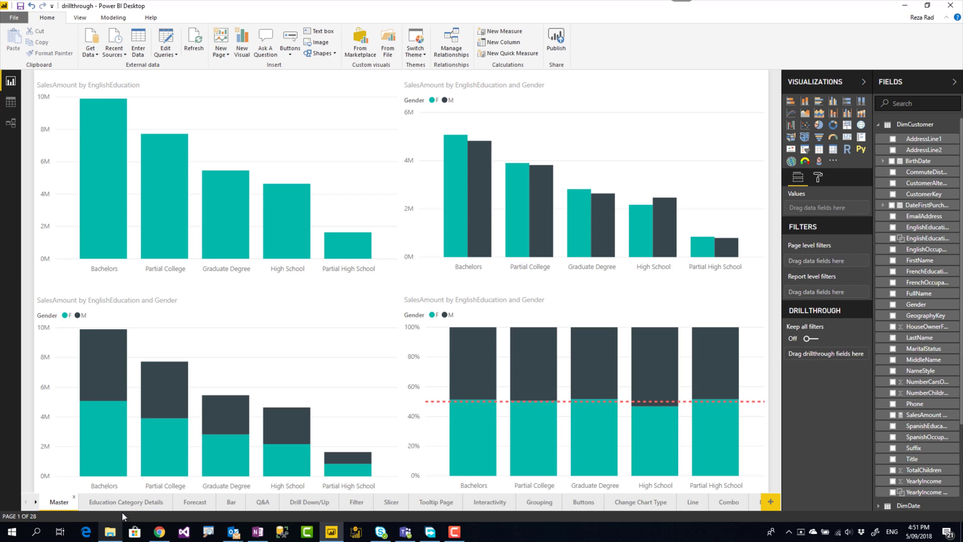
left_click(124, 507)
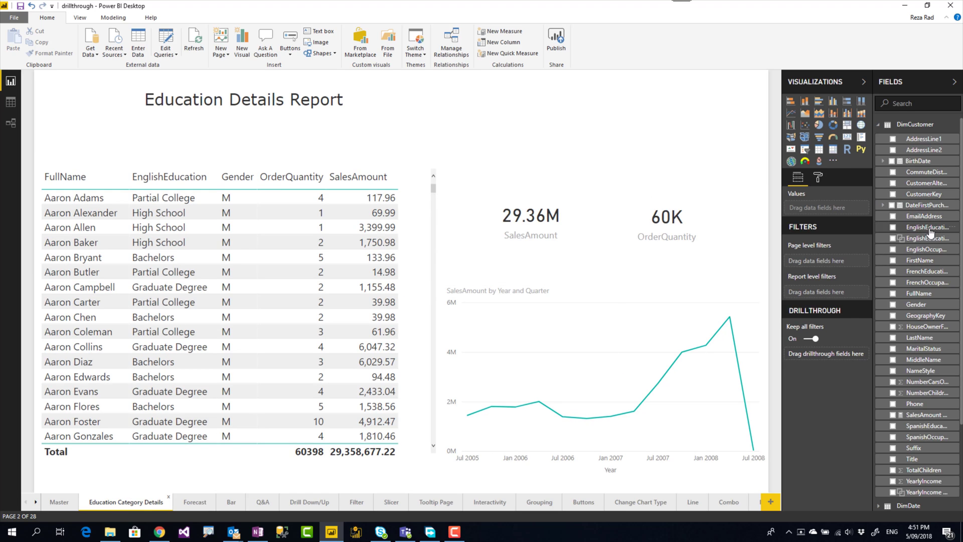
- Add EnglishEducation from DimCustomer as the drillthrough field of the Education Category Details page
left_click_drag(929, 230, 841, 354)
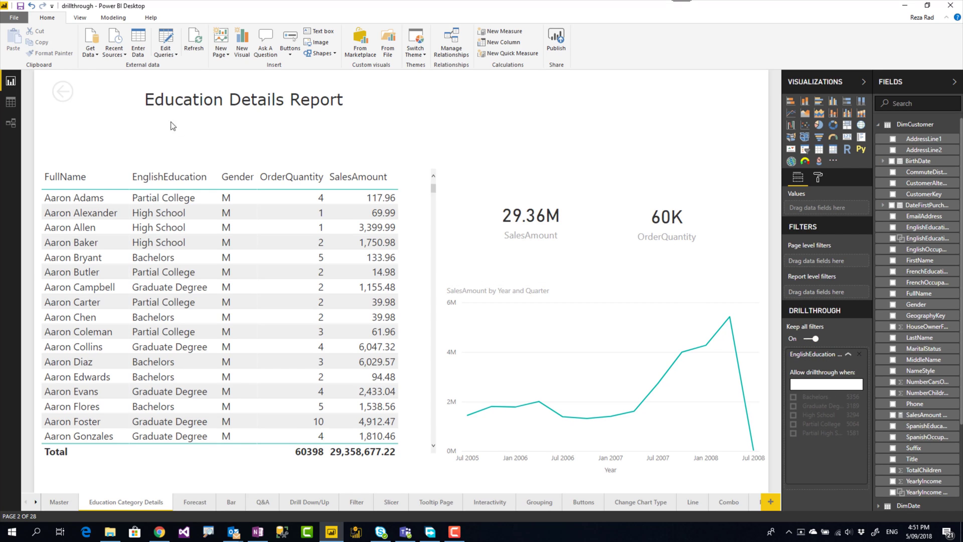
left_click(45, 83)
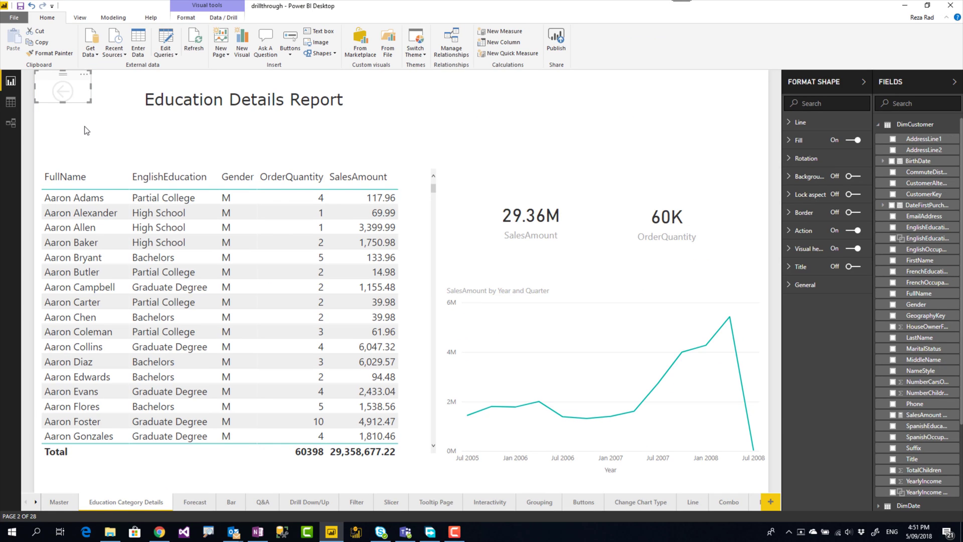
left_click(85, 127)
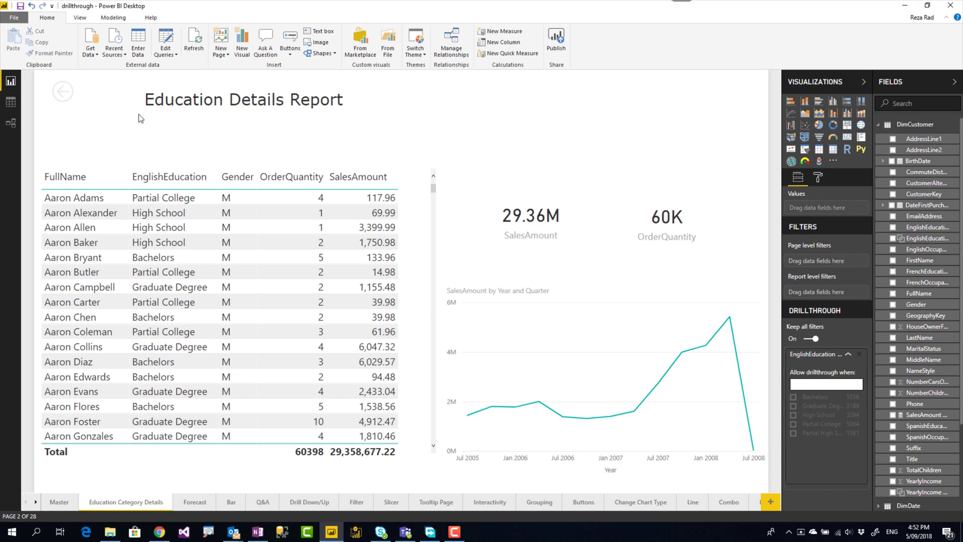
- Enlarge the back button beside the report title and set its fill color to red
left_click(50, 78)
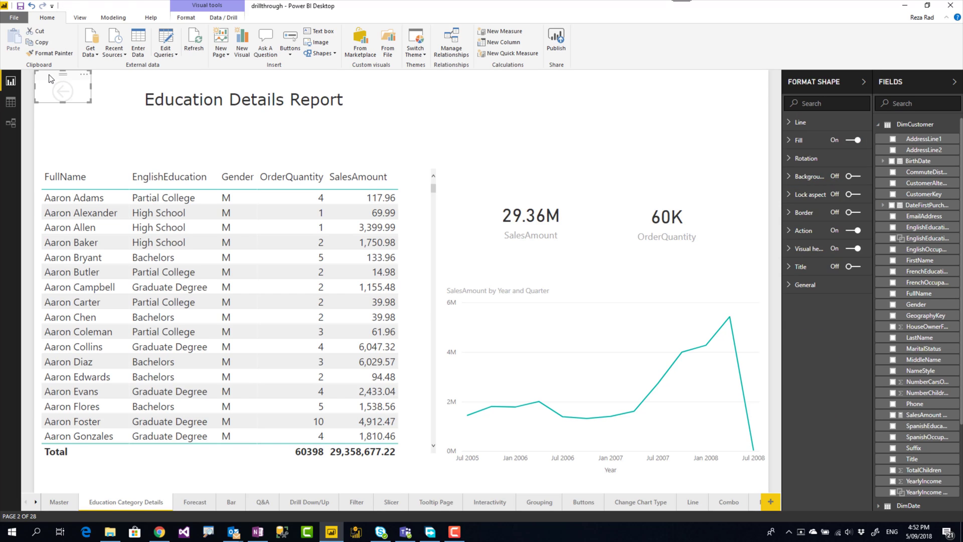
left_click_drag(88, 103, 123, 147)
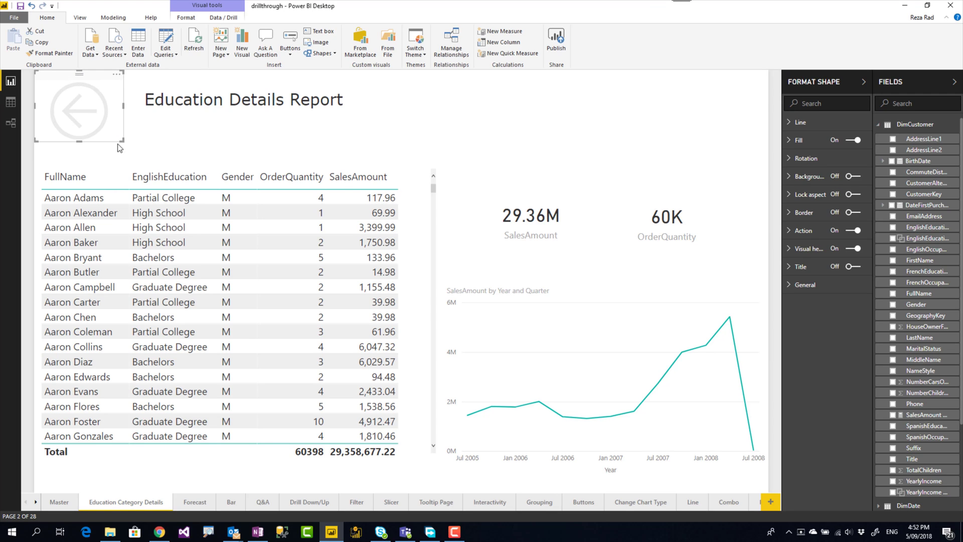
left_click(793, 141)
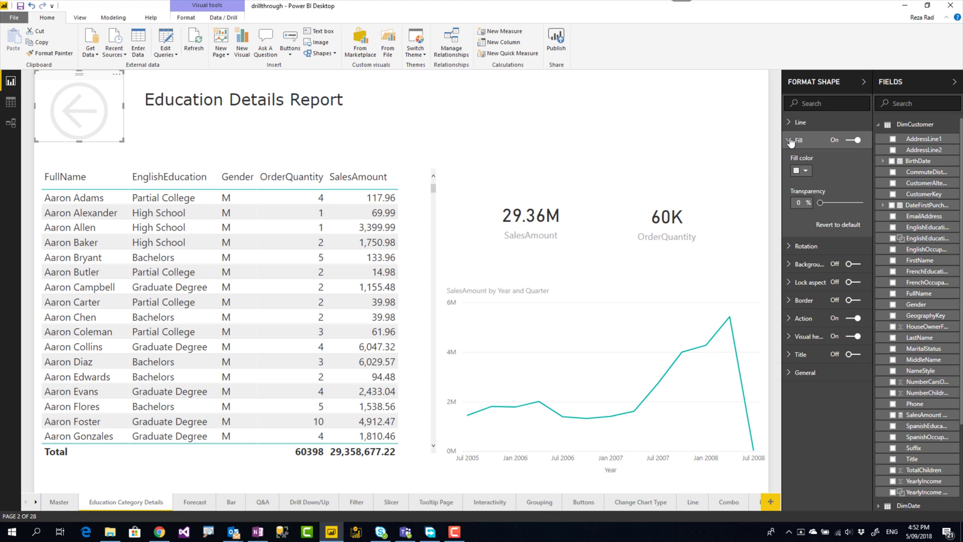
left_click(806, 172)
left_click(834, 204)
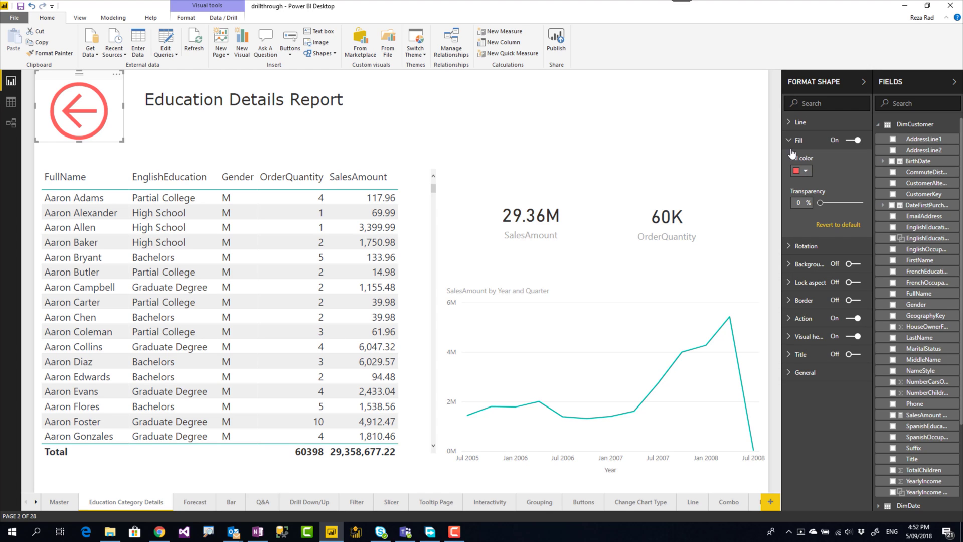
left_click(791, 143)
- Rotate the back button's arrow by 45 degrees and make the button's frame slightly taller and narrower
left_click(792, 159)
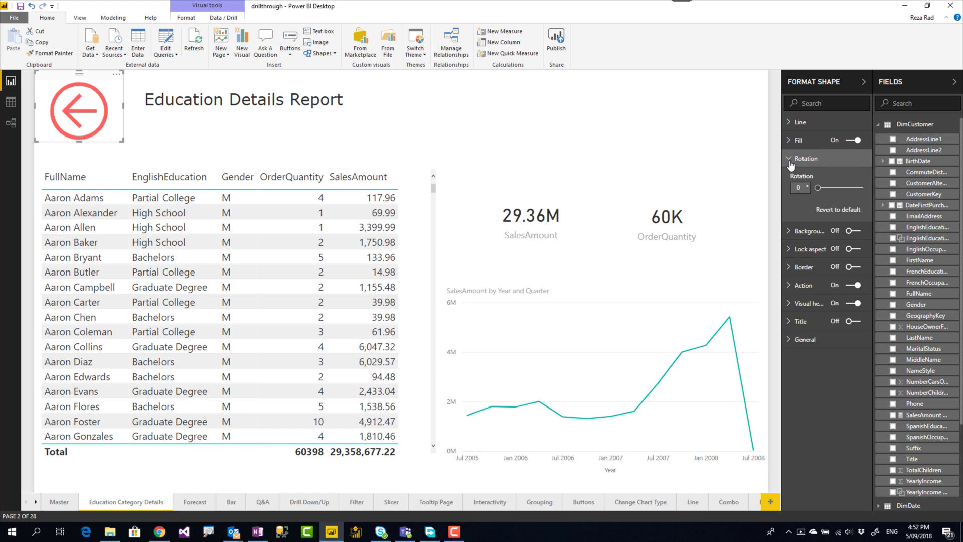
double_click(796, 187)
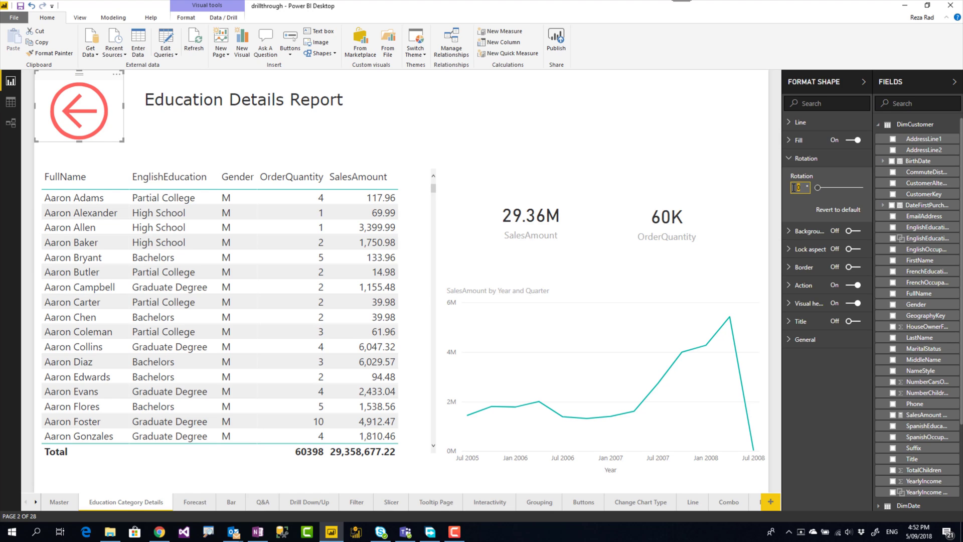
type("45")
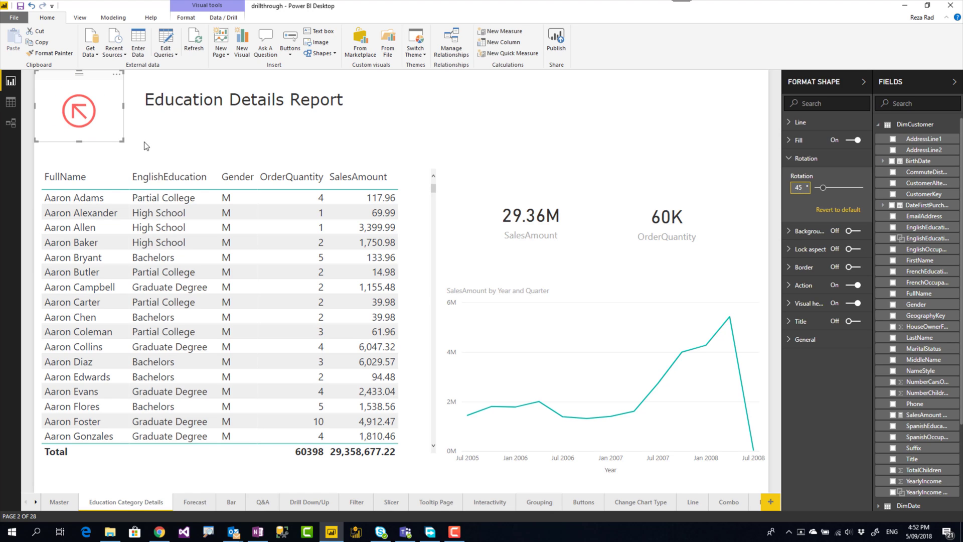
left_click_drag(121, 145, 117, 151)
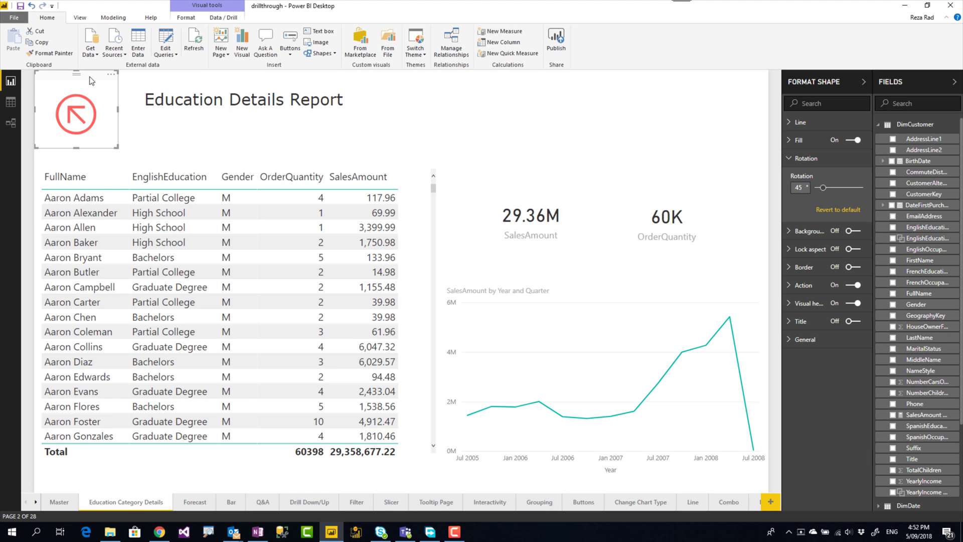
left_click(793, 160)
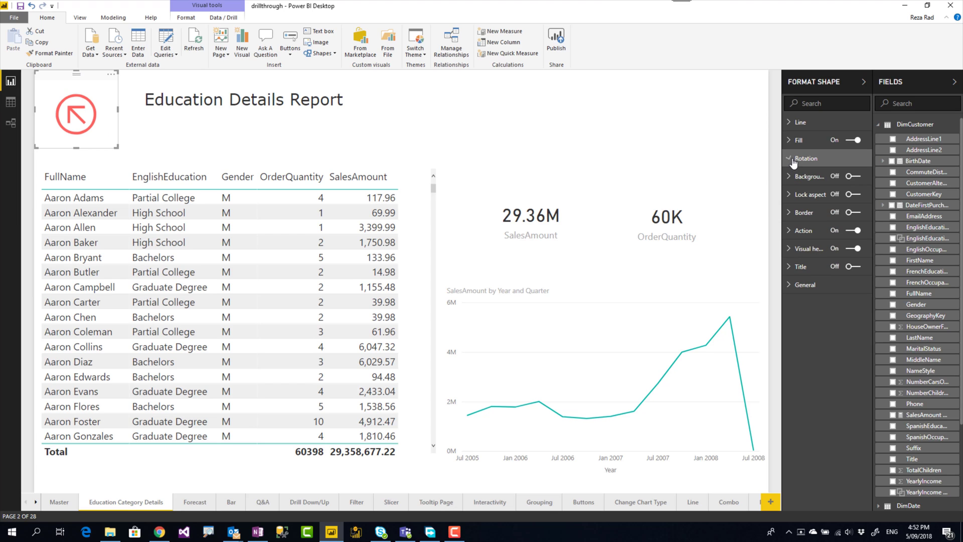
- Check the action type assigned to the back button
left_click(790, 231)
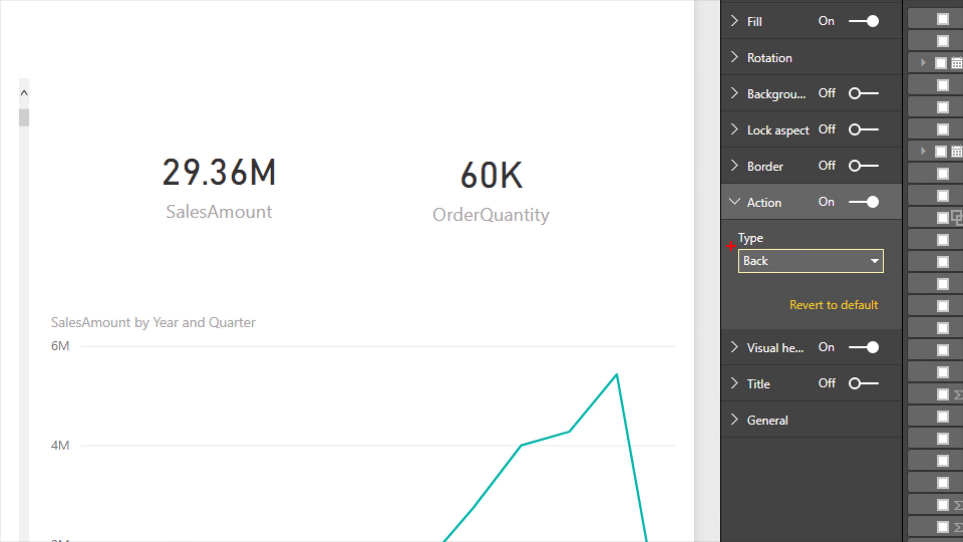
left_click_drag(732, 245, 821, 277)
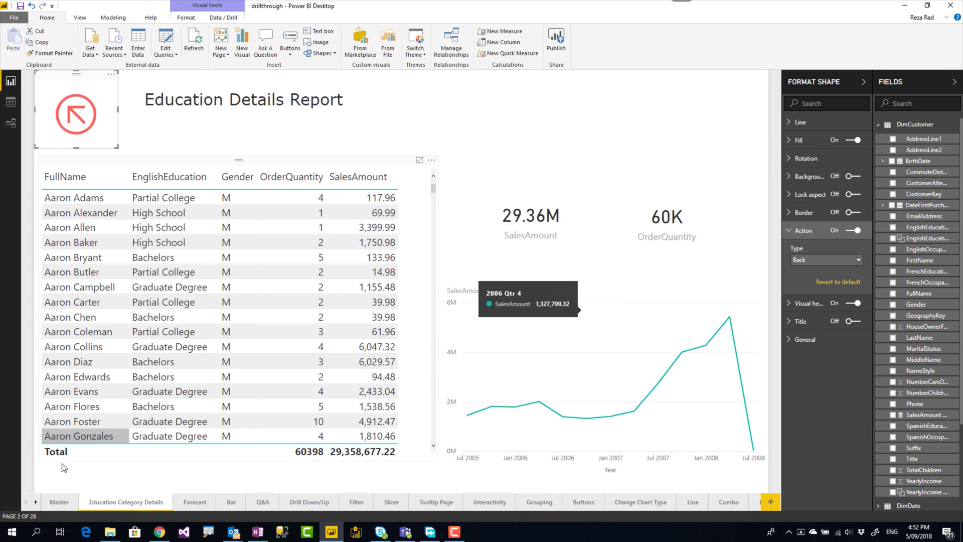
- On the Master page, drill through from the High School bar of the SalesAmount by EnglishEducation chart to Education Category Details
left_click(64, 489)
left_click(59, 501)
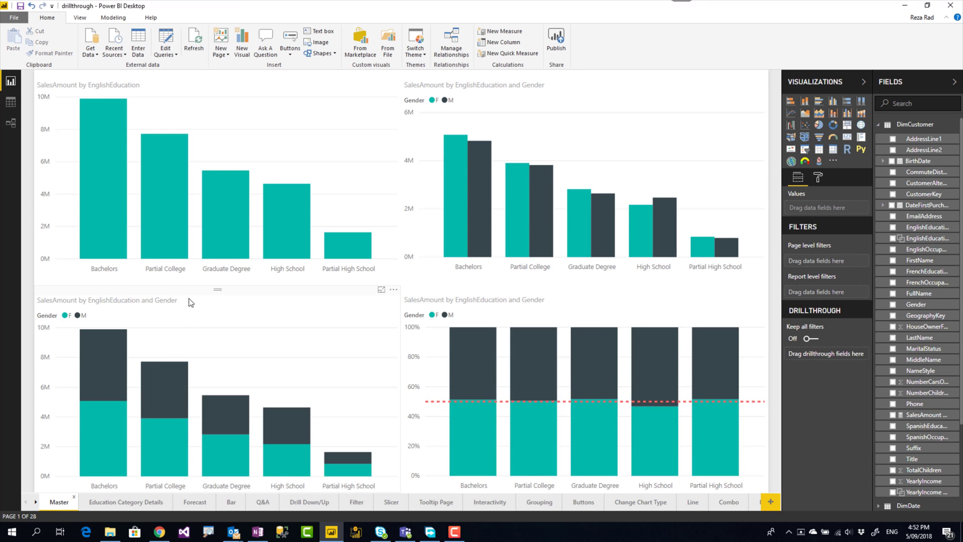
left_click(256, 133)
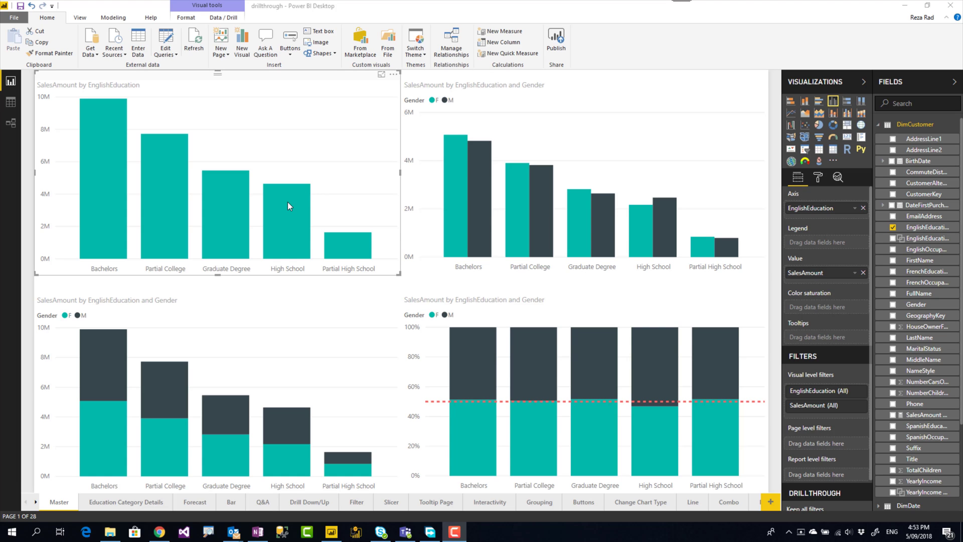
right_click(275, 198)
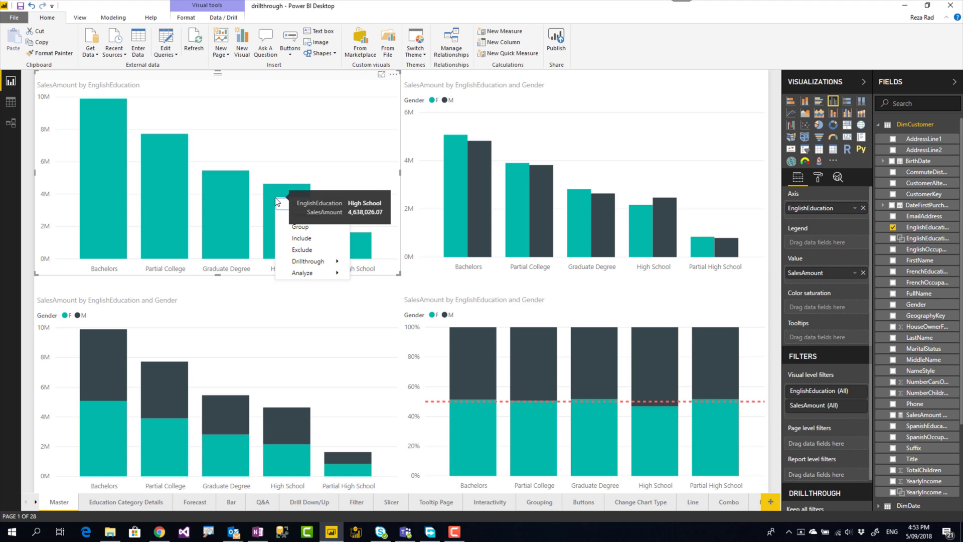
mouse_move(300, 261)
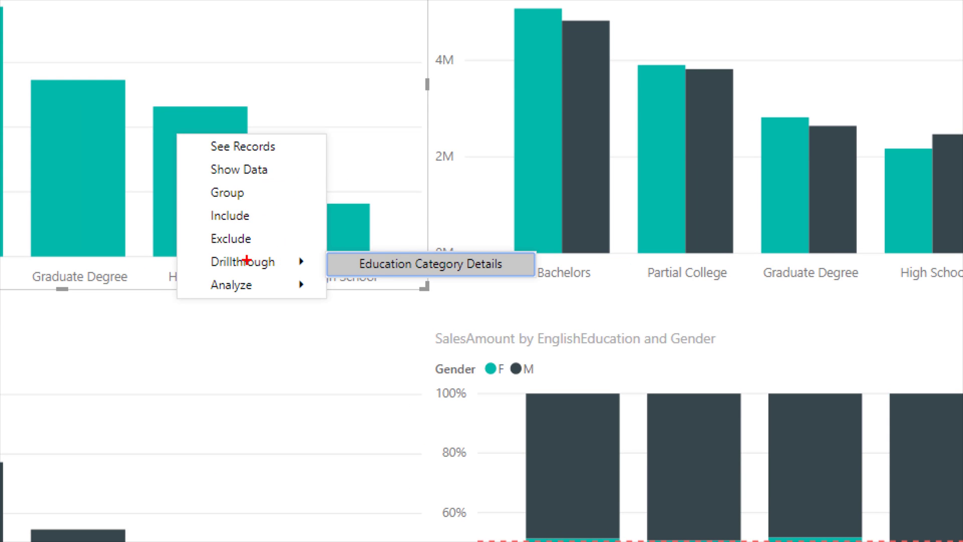
mouse_move(179, 247)
left_mouse_down()
mouse_move(211, 258)
mouse_move(561, 274)
left_mouse_up()
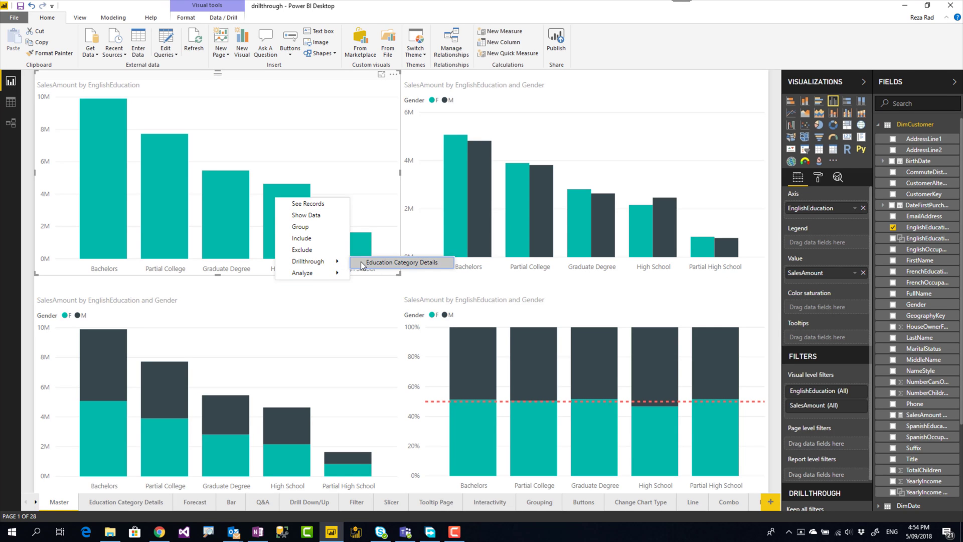
left_click(357, 263)
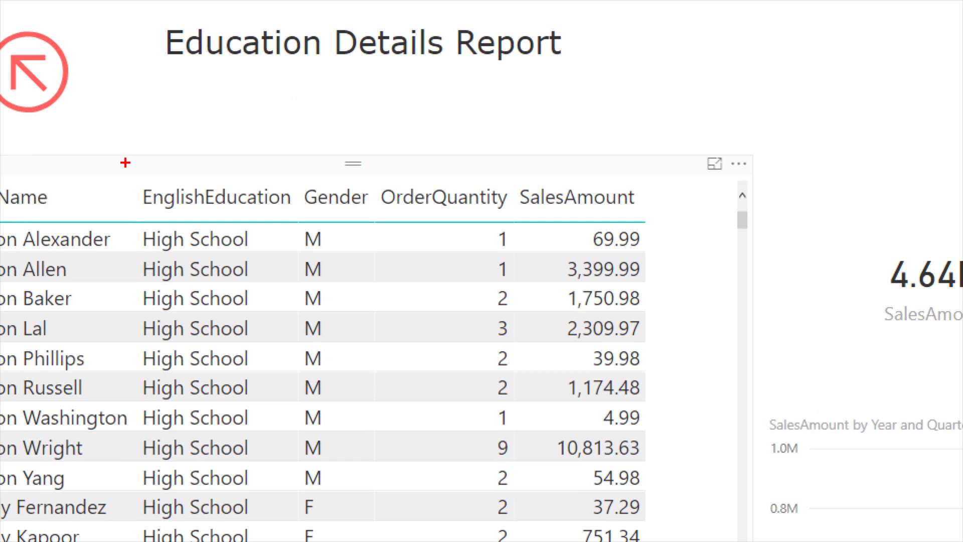
left_click_drag(125, 162, 275, 525)
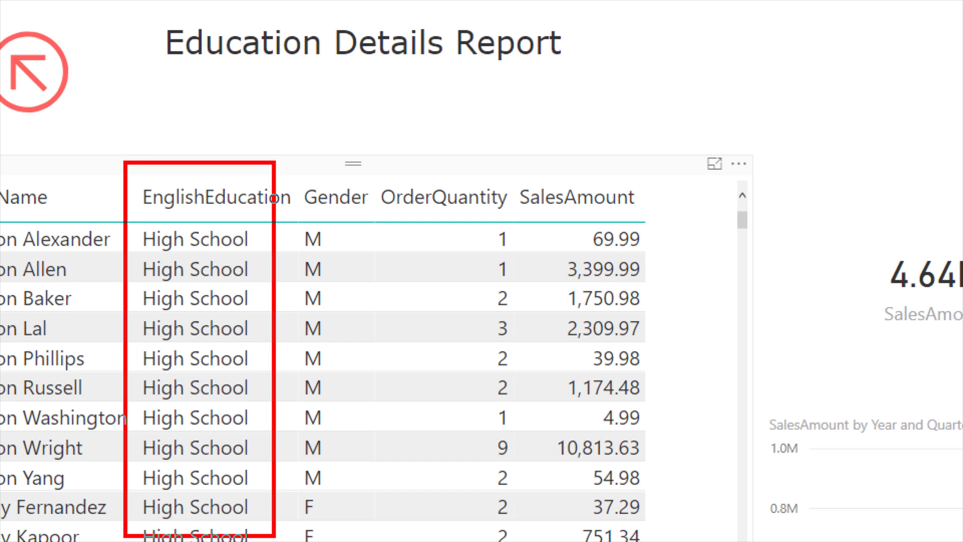
key("Escape")
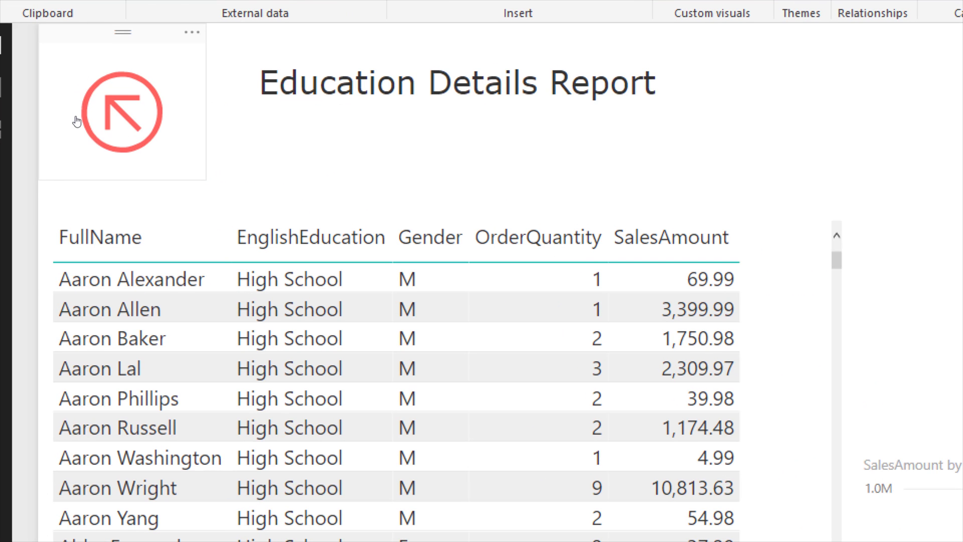
- Return to the Master page with the back button and drill through from the Partial High School bar to Education Category Details
left_click_drag(65, 59, 181, 167)
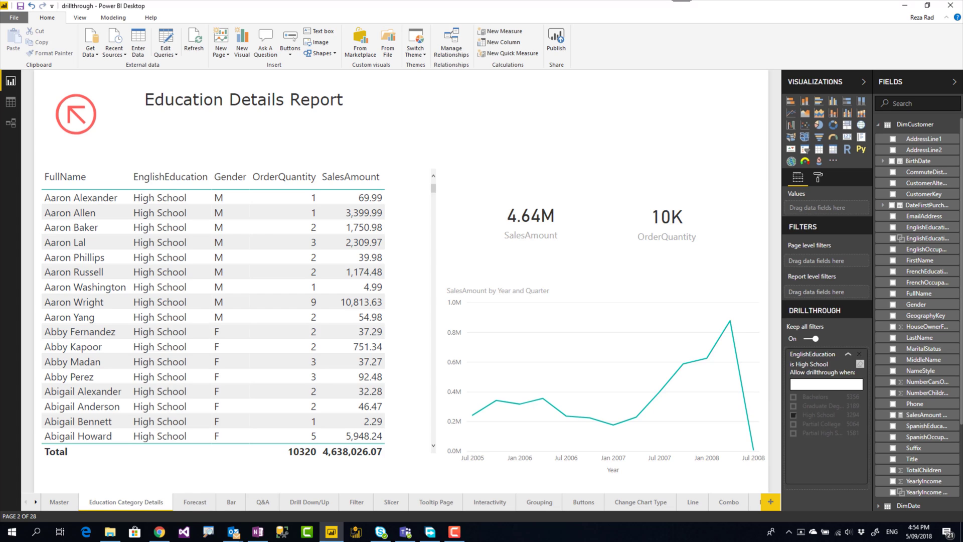
left_click(80, 121, "ctrl")
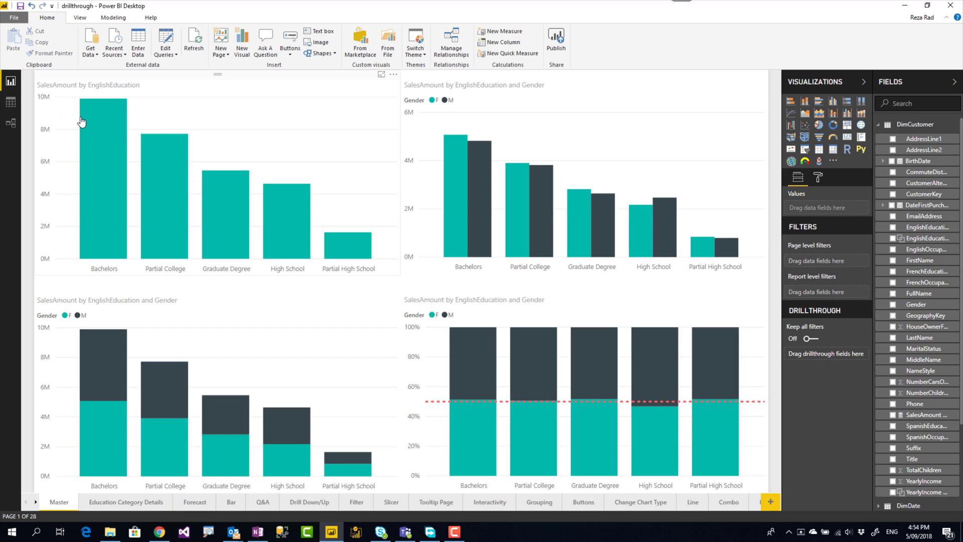
right_click(336, 242)
mouse_move(371, 305)
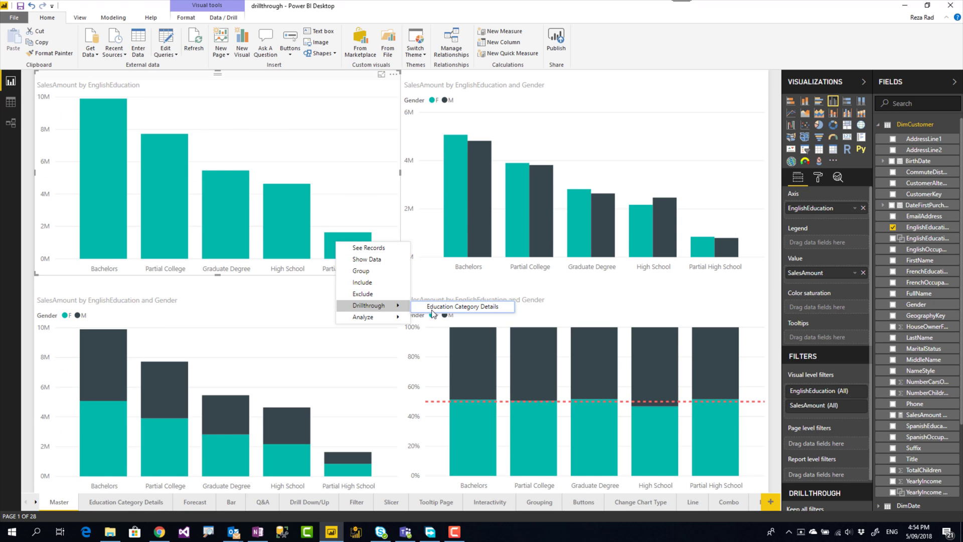
left_click(432, 305)
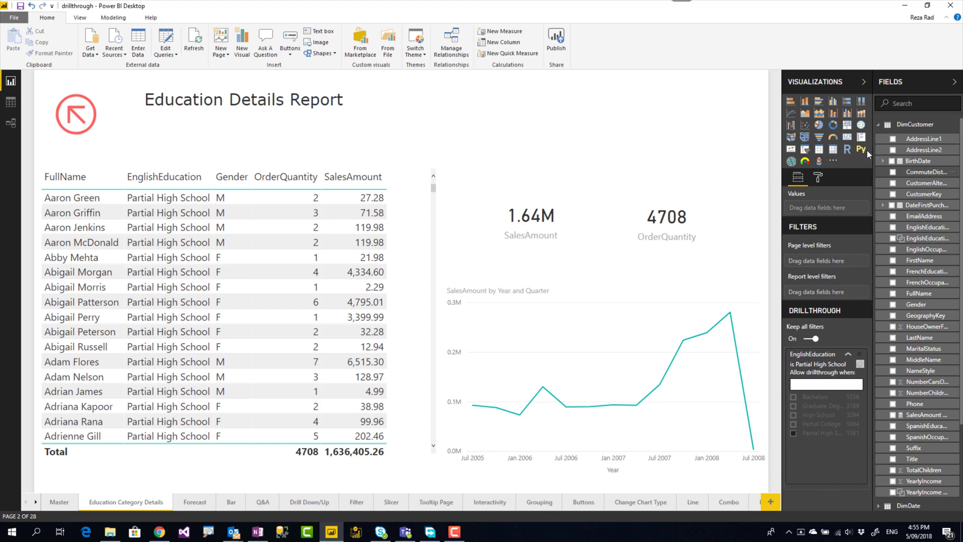
- Add a card showing First EnglishEducation beside the Education Details Report title and enlarge it slightly
left_click(847, 137)
left_click_drag(766, 164, 607, 121)
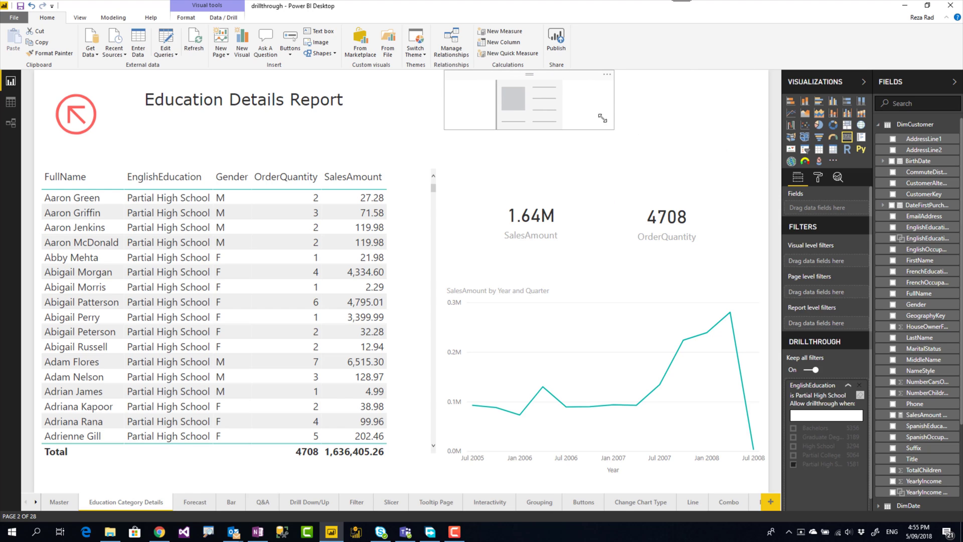
left_click_drag(529, 74, 463, 78)
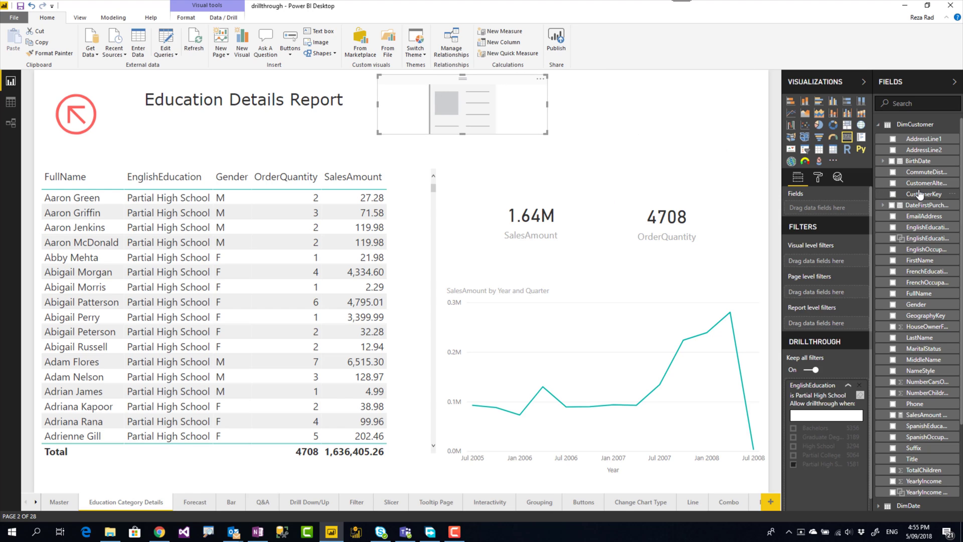
left_click_drag(929, 232, 484, 107)
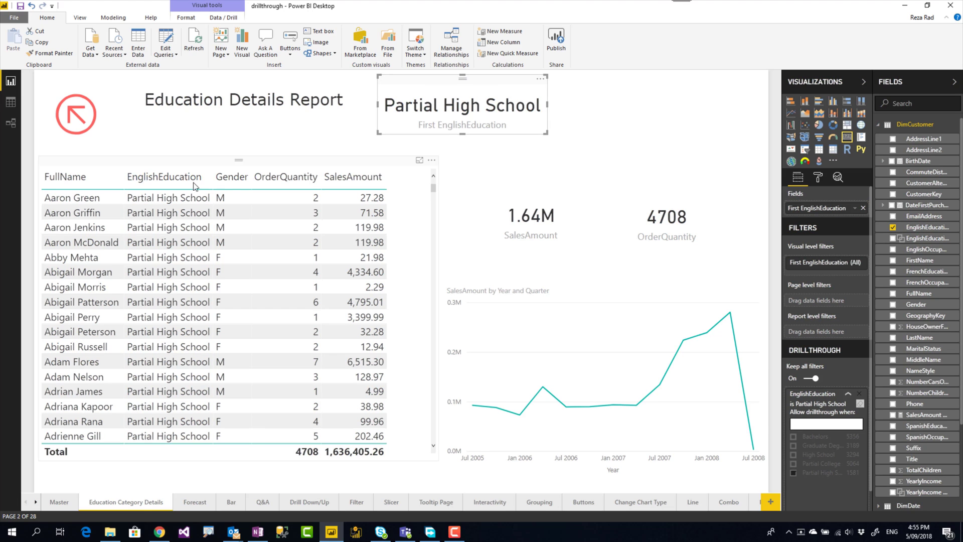
left_click_drag(547, 133, 559, 142)
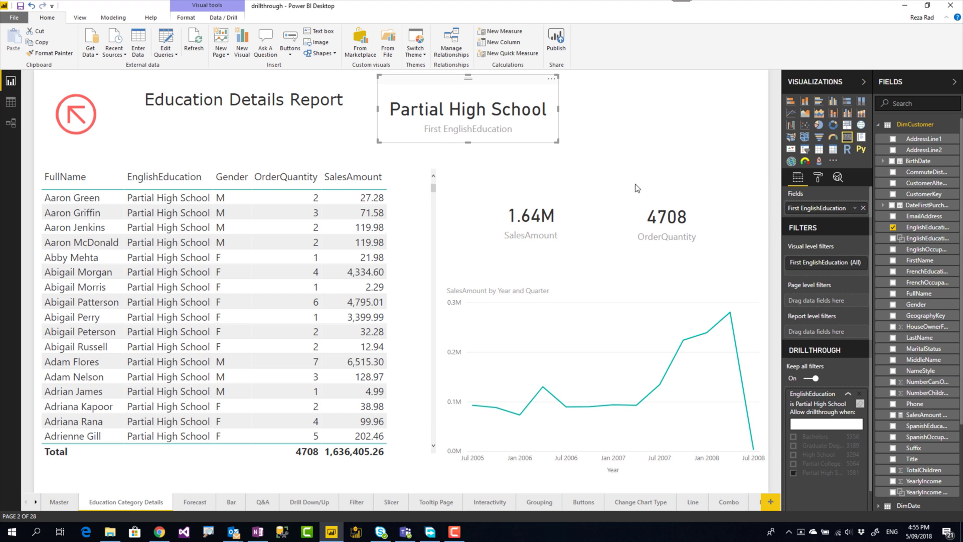
left_click(856, 209)
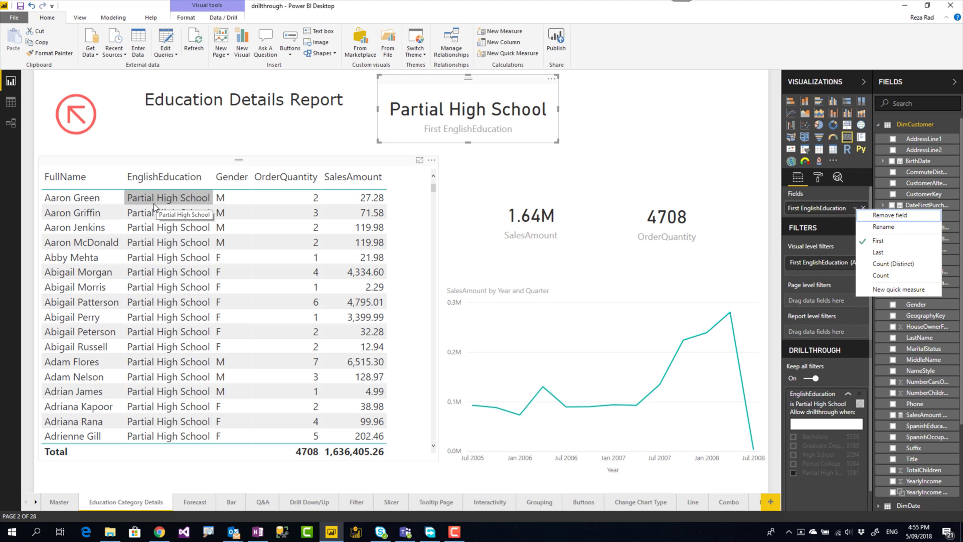
left_click(405, 88)
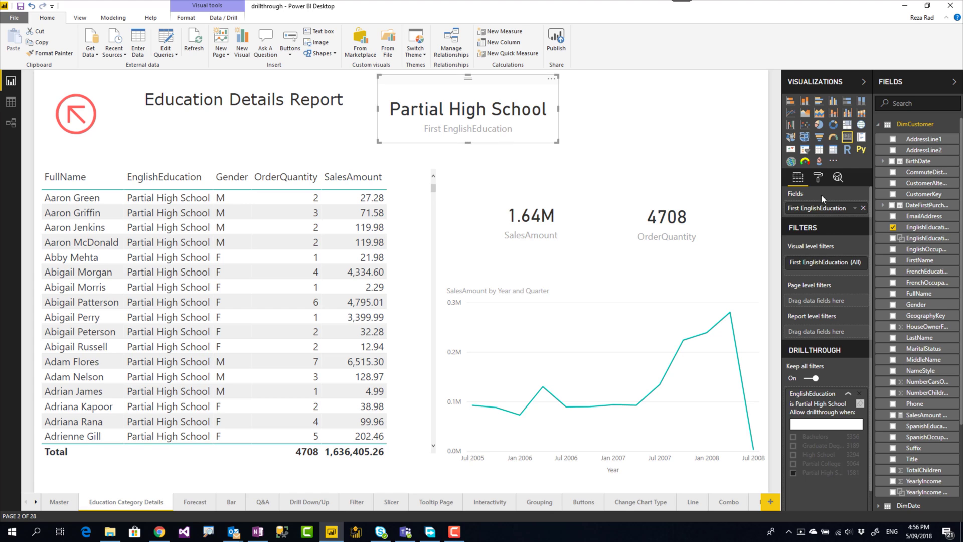
- Turn off the card's category label and give it a centered title reading Education
left_click(818, 178)
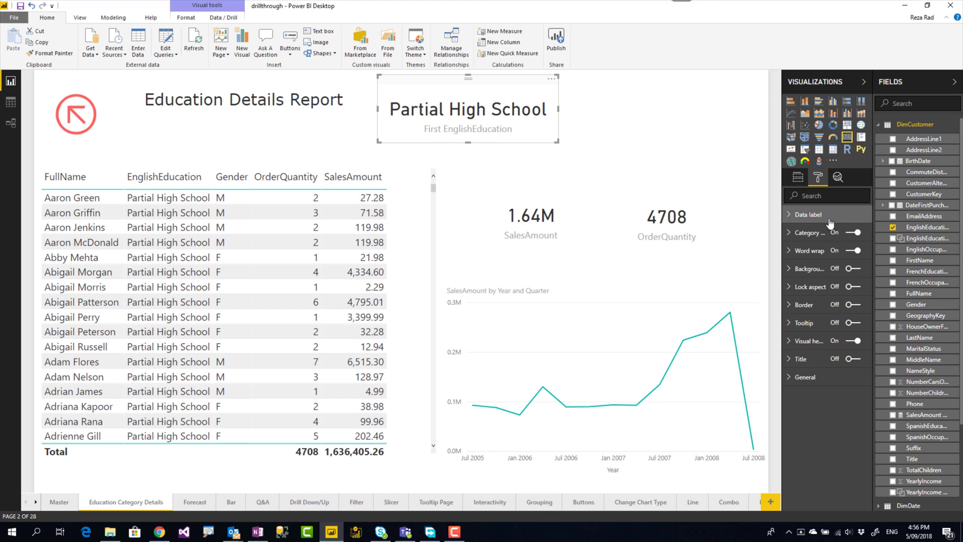
left_click(847, 234)
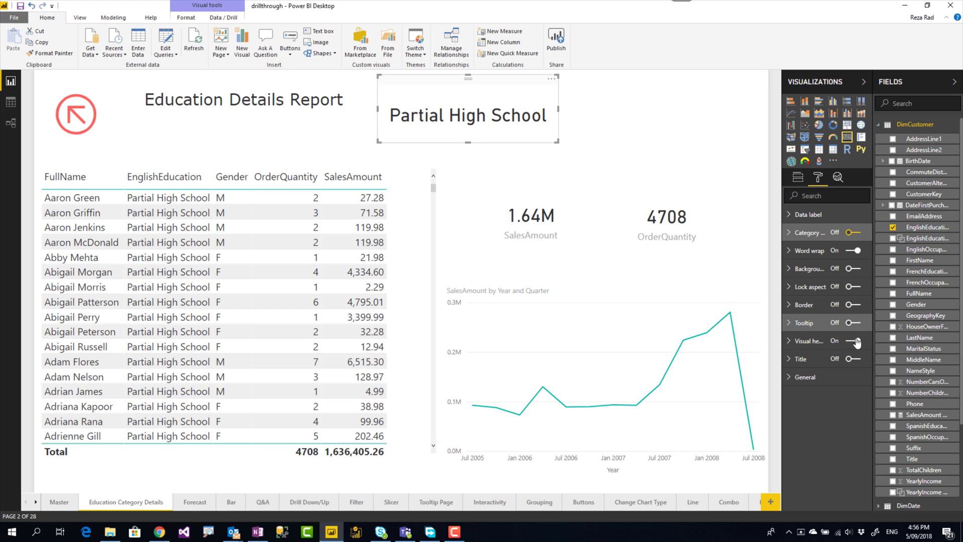
left_click(857, 360)
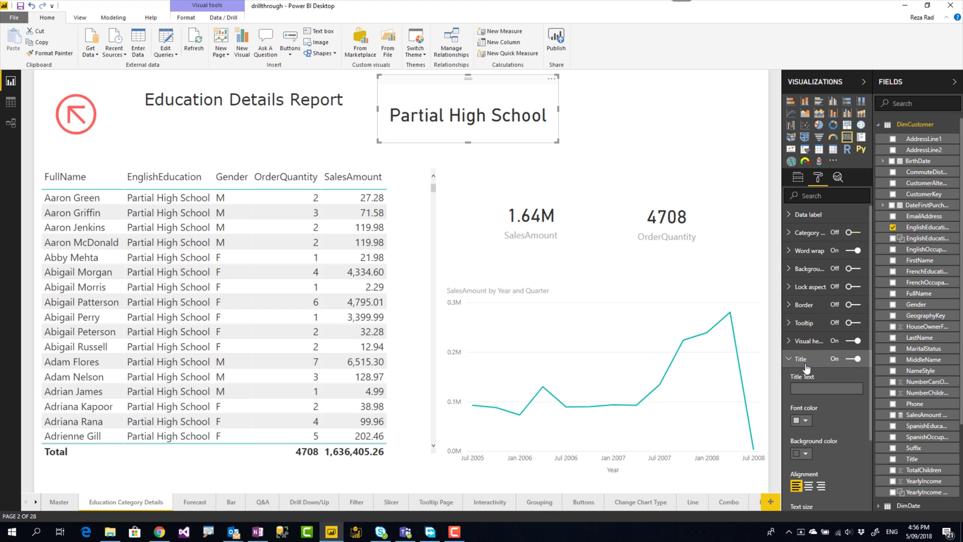
left_click(820, 388)
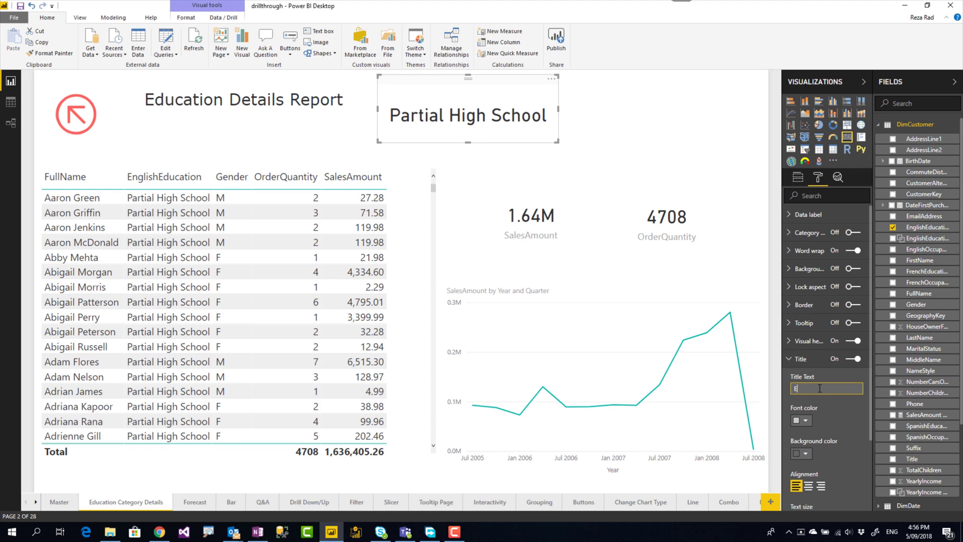
scroll(820, 388, "down", 3)
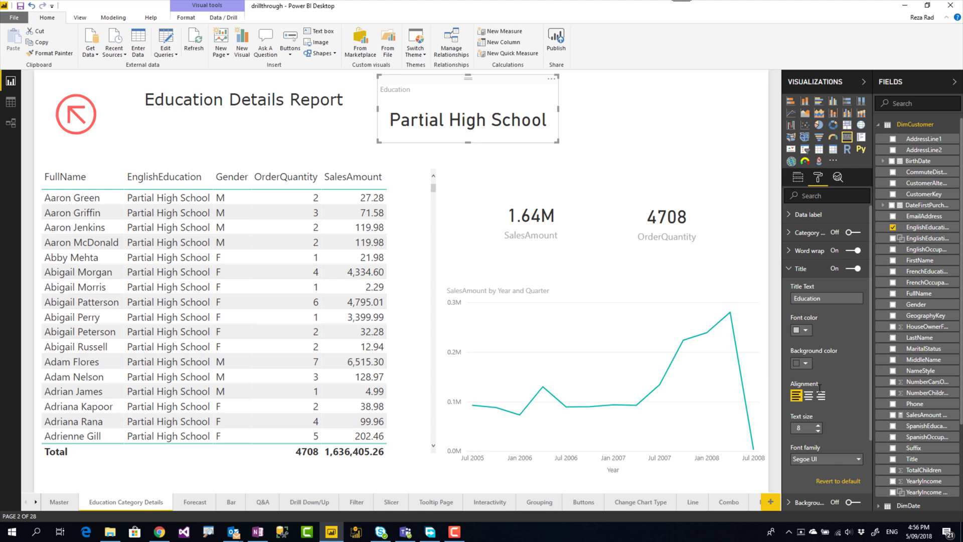
left_click(808, 396)
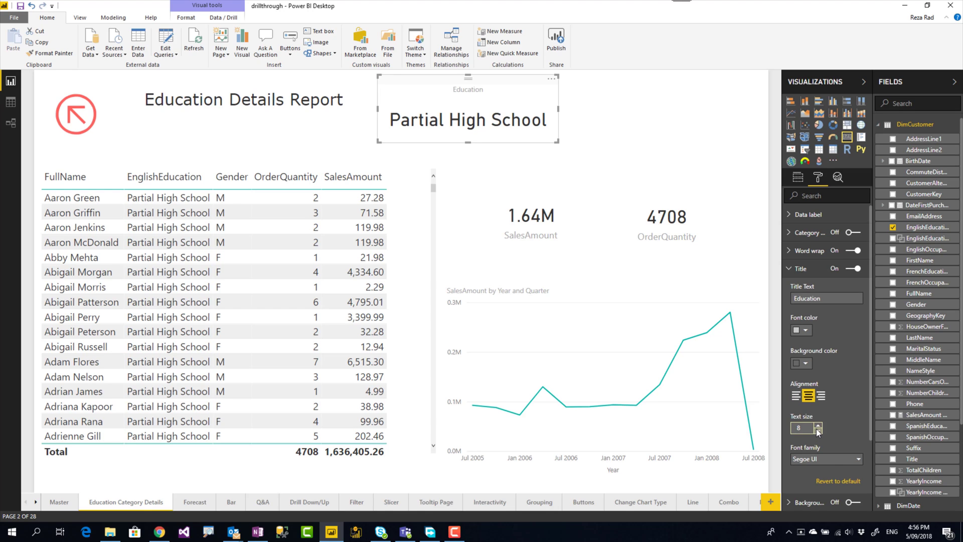
left_click(613, 134)
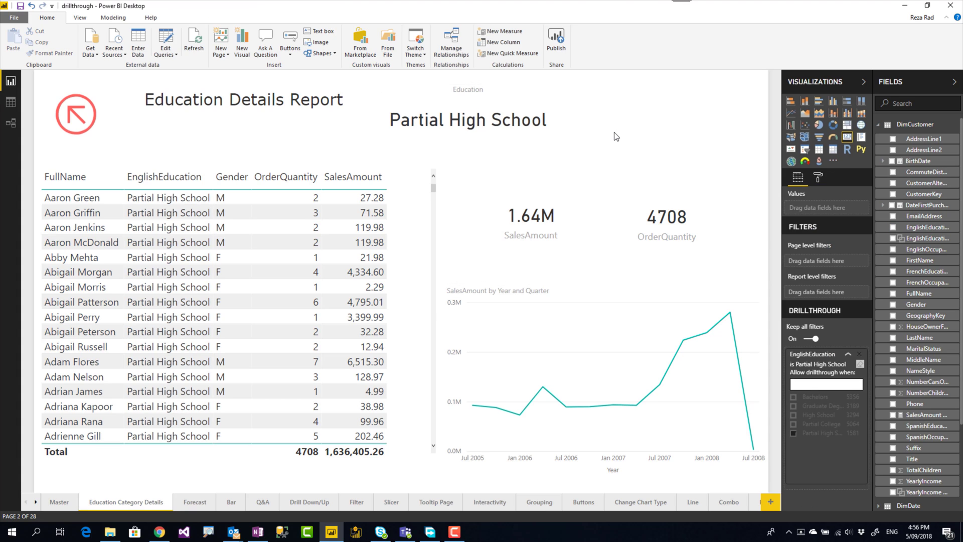
- Return to the Master page with the back button and drill through from the Partial College bar to Education Category Details
left_click(78, 121, "ctrl")
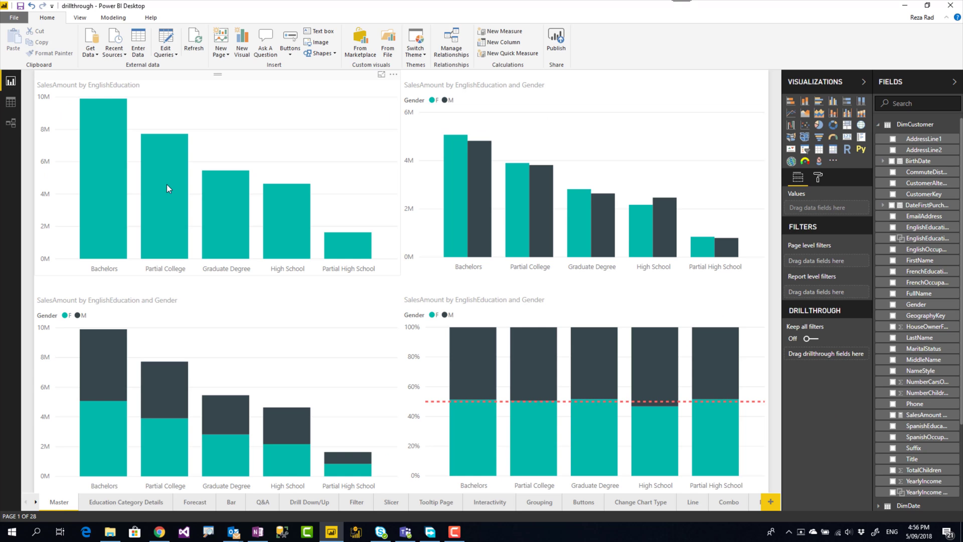
right_click(167, 172)
mouse_move(205, 237)
left_click(261, 235)
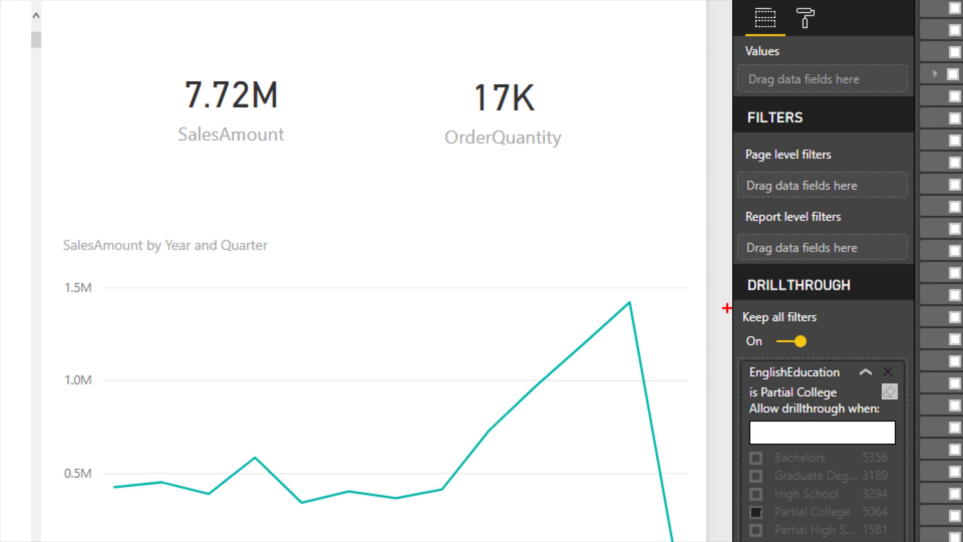
- Examine the Keep all filters drillthrough setting of Education Category Details, consulting the Master page's charts for comparison
left_click_drag(730, 298, 831, 357)
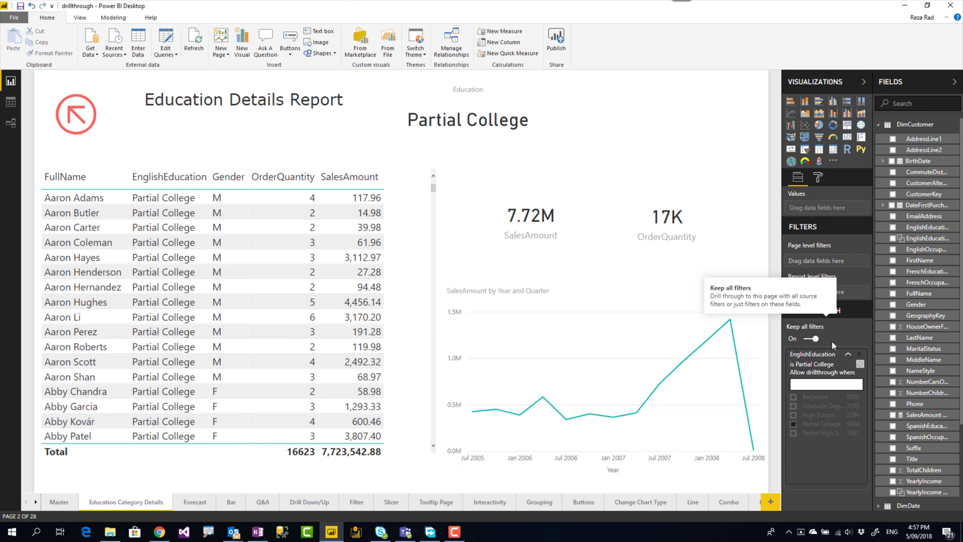
left_click(60, 503)
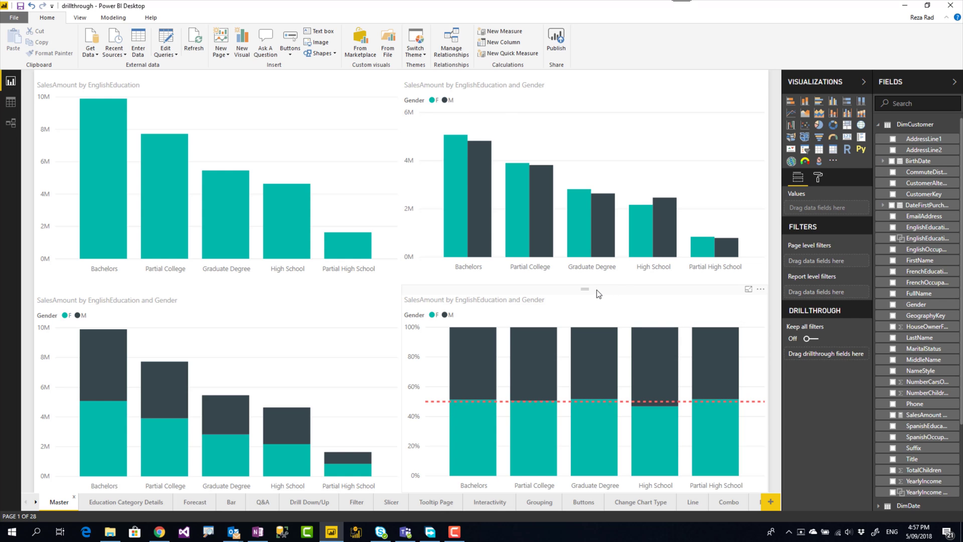
left_click(115, 508)
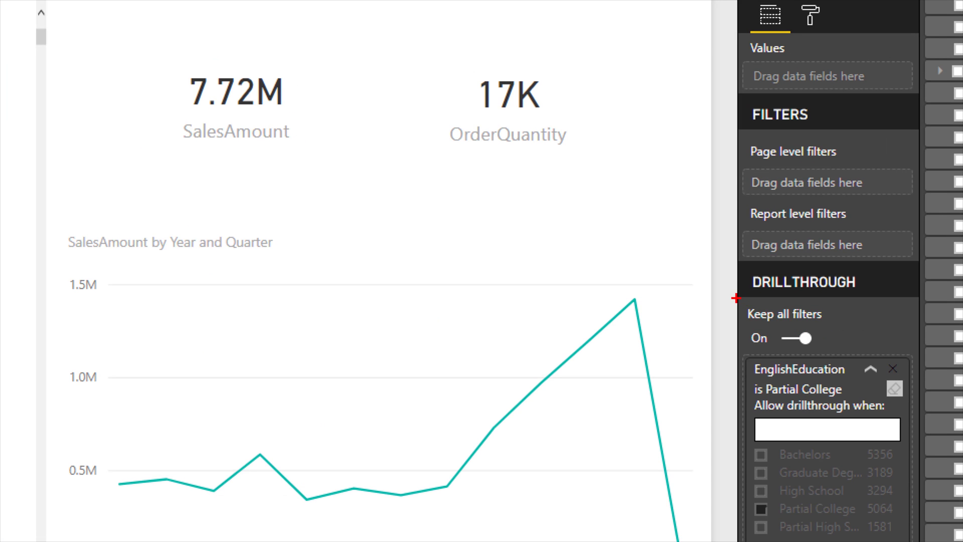
left_click_drag(736, 298, 832, 354)
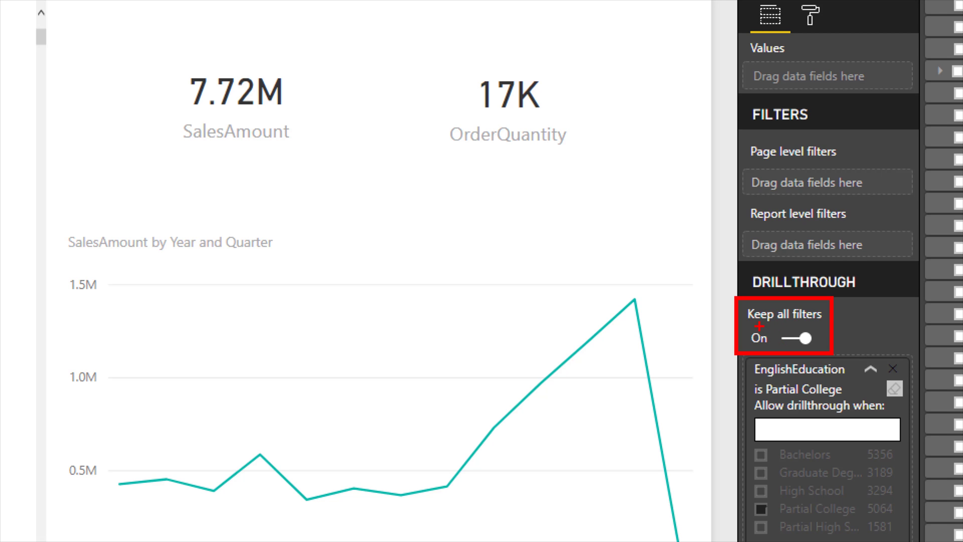
key("Escape")
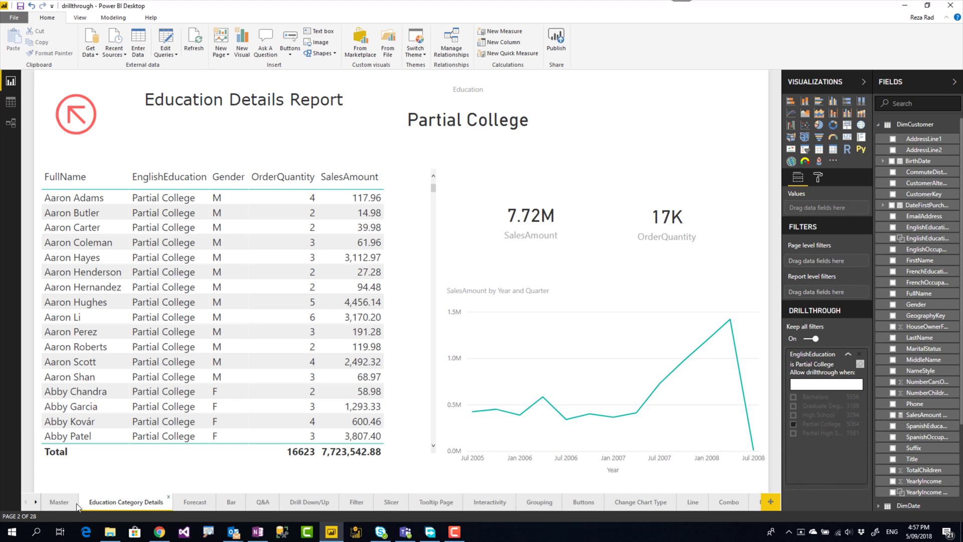
- From the Master page's clustered SalesAmount by EnglishEducation and Gender chart, drill through the male High School column and check the details table's Gender and EnglishEducation values
left_click(59, 504)
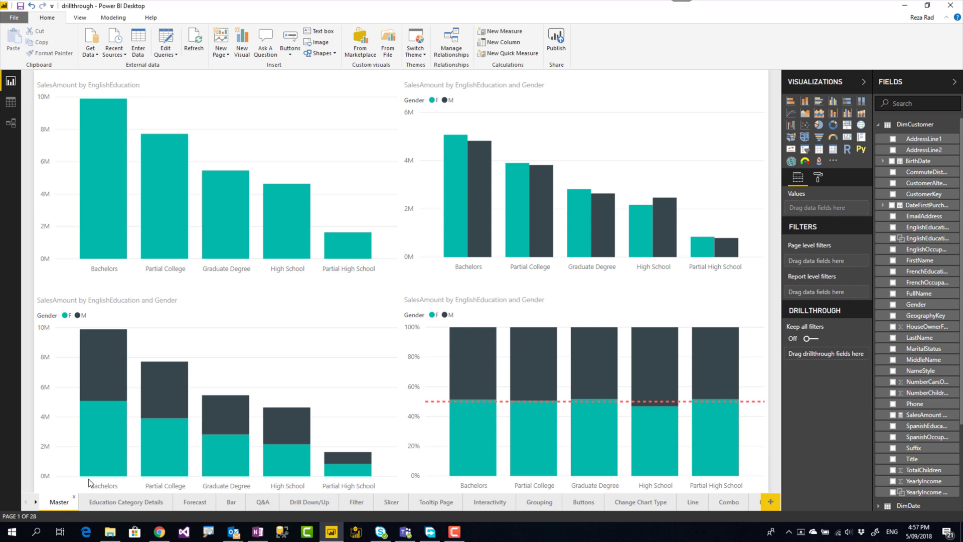
right_click(664, 233)
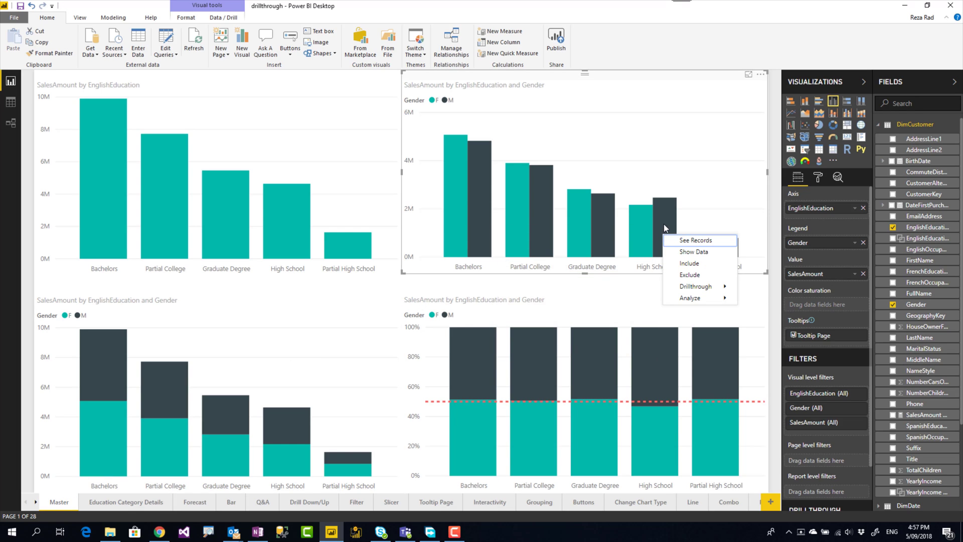
mouse_move(695, 287)
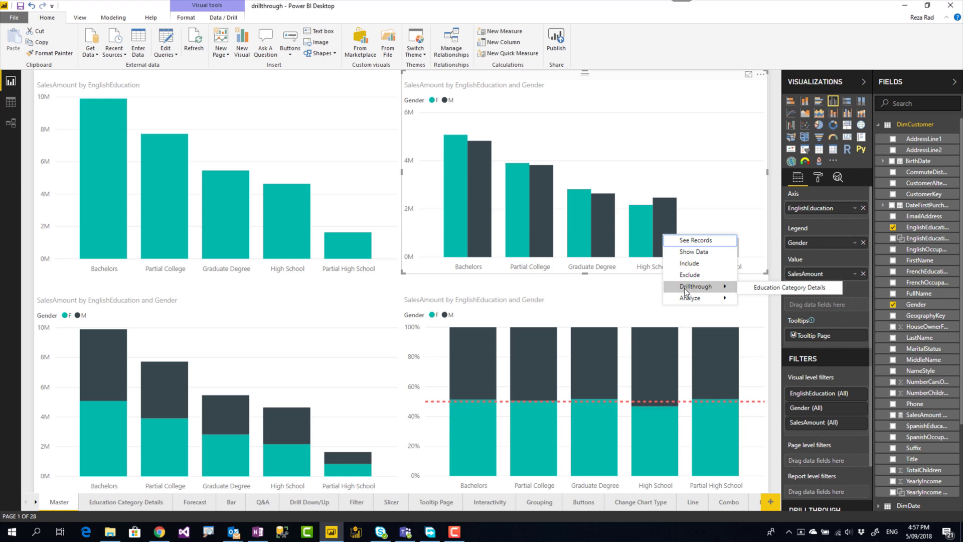
left_click(763, 289)
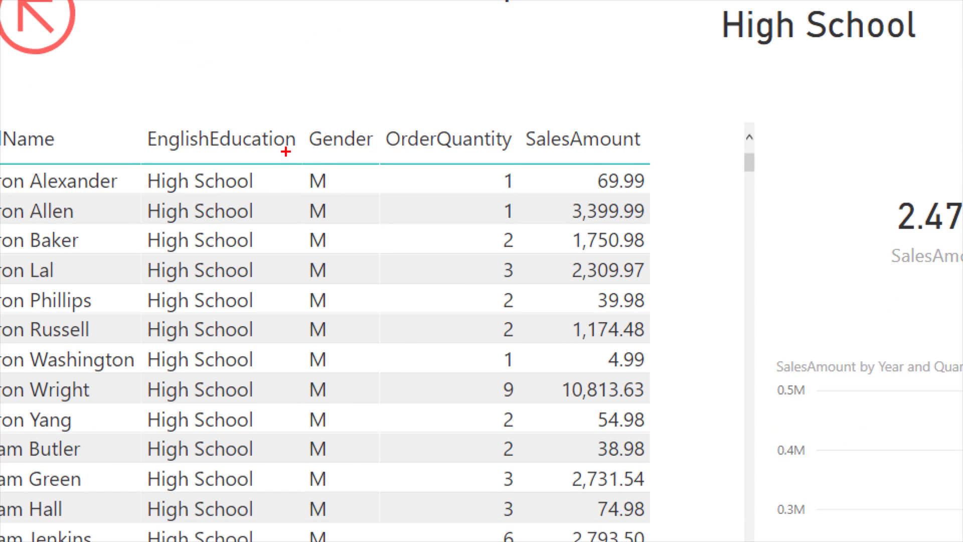
left_click_drag(304, 121, 372, 489)
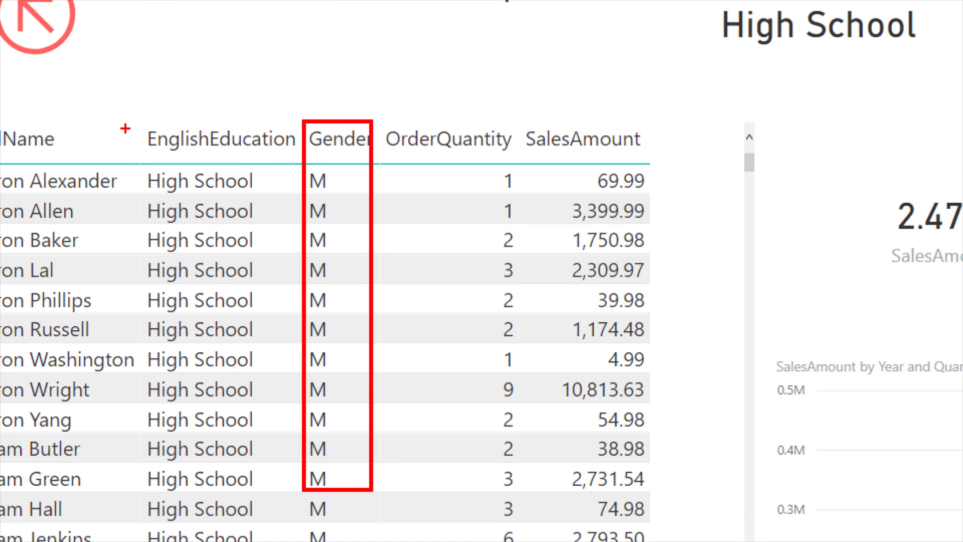
mouse_move(139, 119)
left_mouse_down()
mouse_move(286, 477)
mouse_move(301, 491)
left_mouse_up()
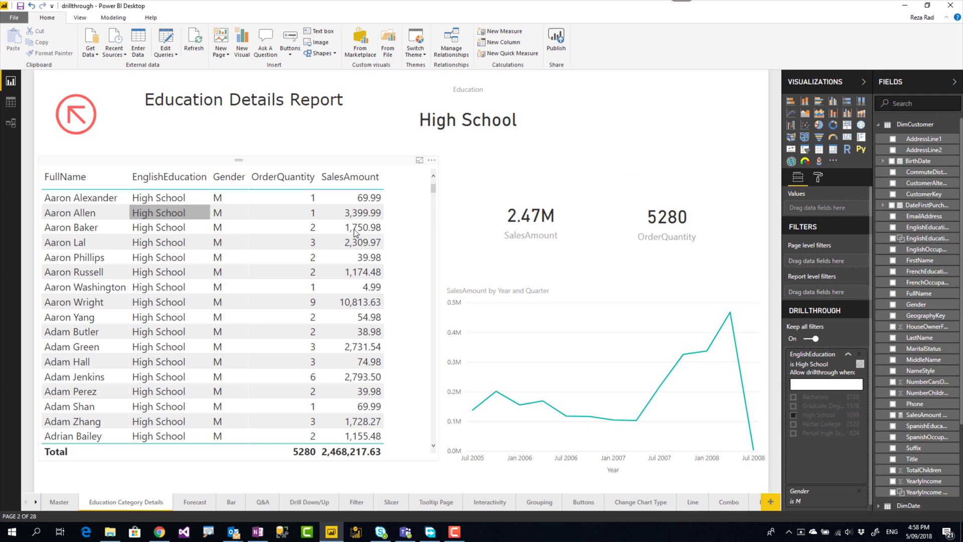
key("Escape")
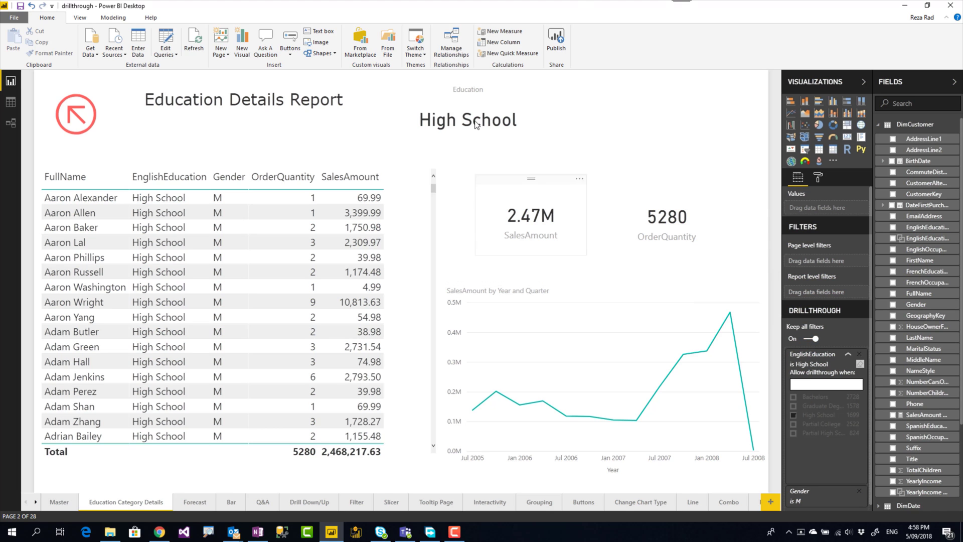
- Duplicate the Education card, place the copy beside the original, and replace its field with Gender
left_click(472, 103)
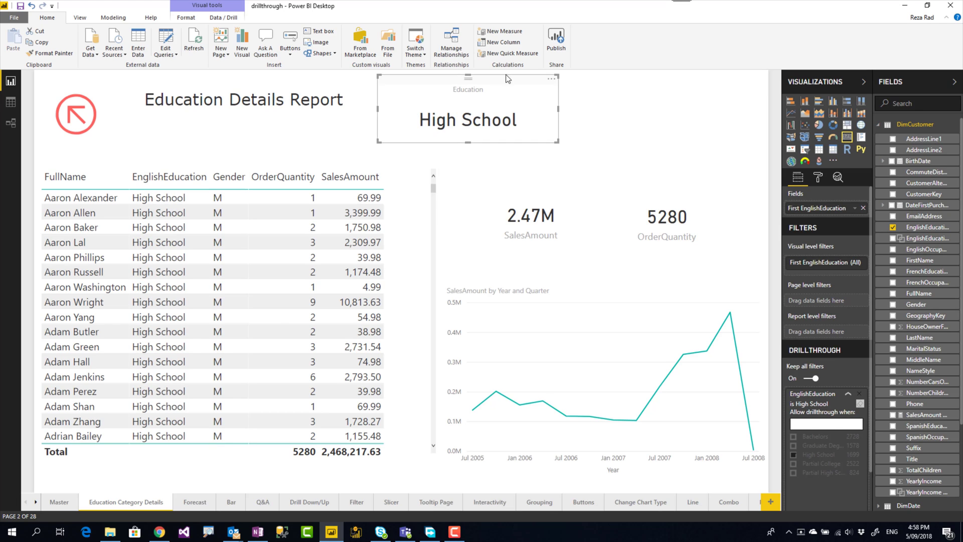
left_click_drag(507, 85, 700, 79)
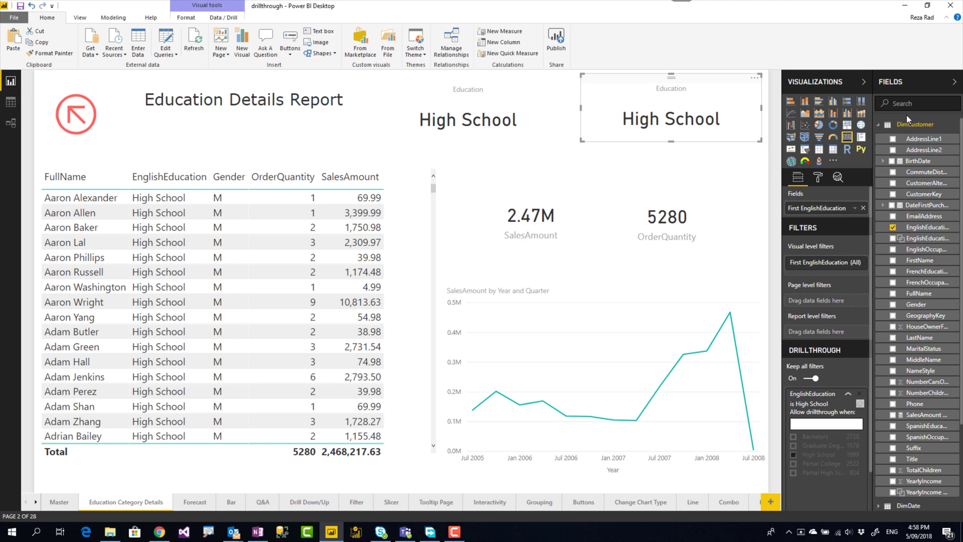
left_click_drag(917, 304, 836, 212)
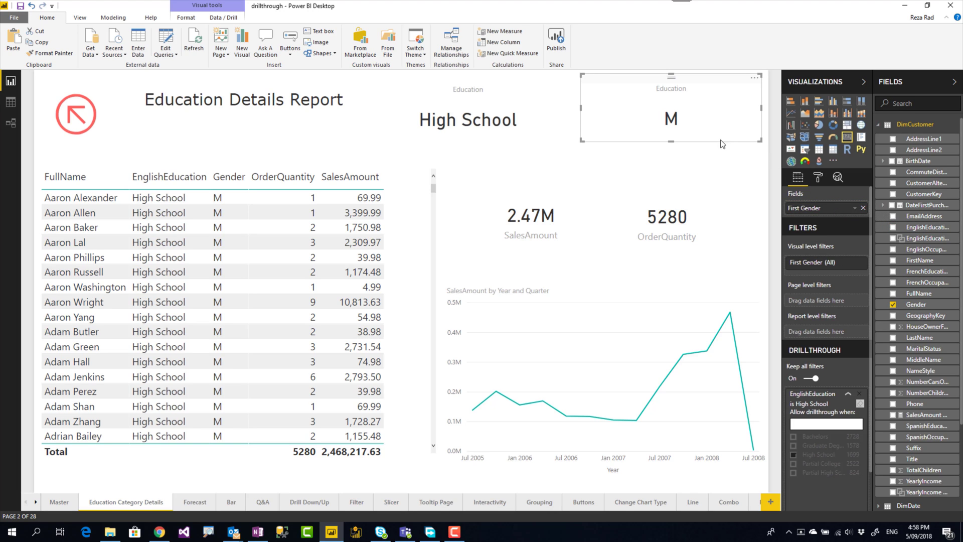
- Change the duplicated card's title text to Gender
left_click(820, 177)
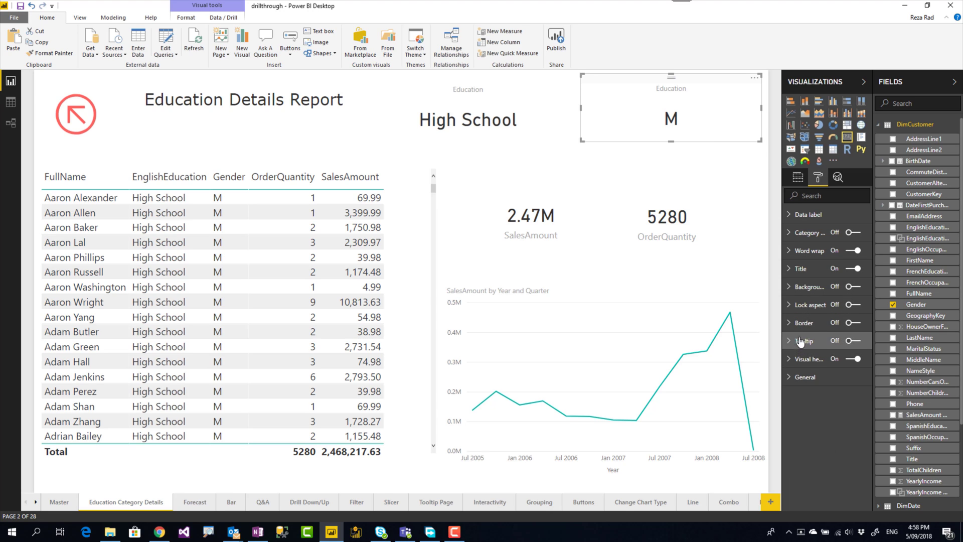
left_click(802, 269)
double_click(815, 298)
type("Gender")
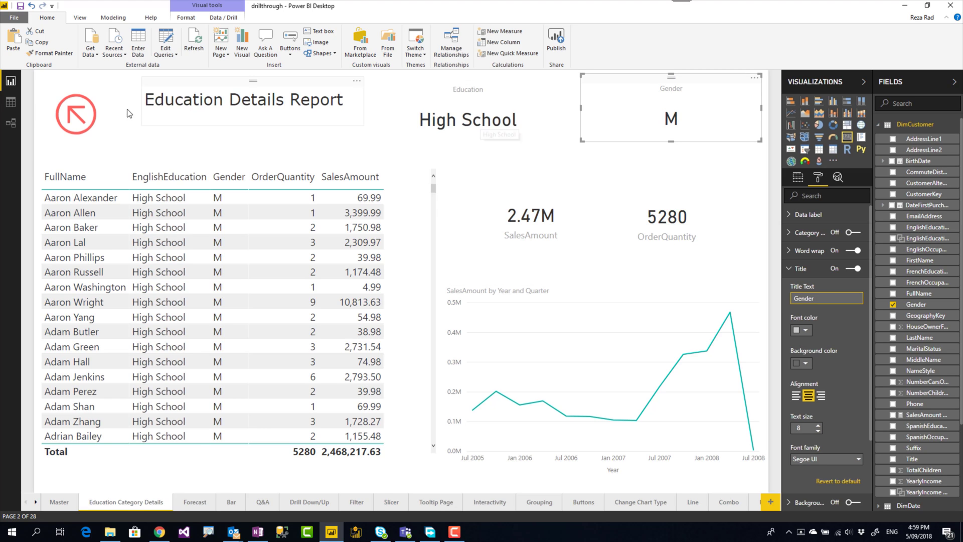
- Return to Master with the back button and drill through the female Partial College column of the clustered chart to Education Category Details
left_click(75, 117, "ctrl")
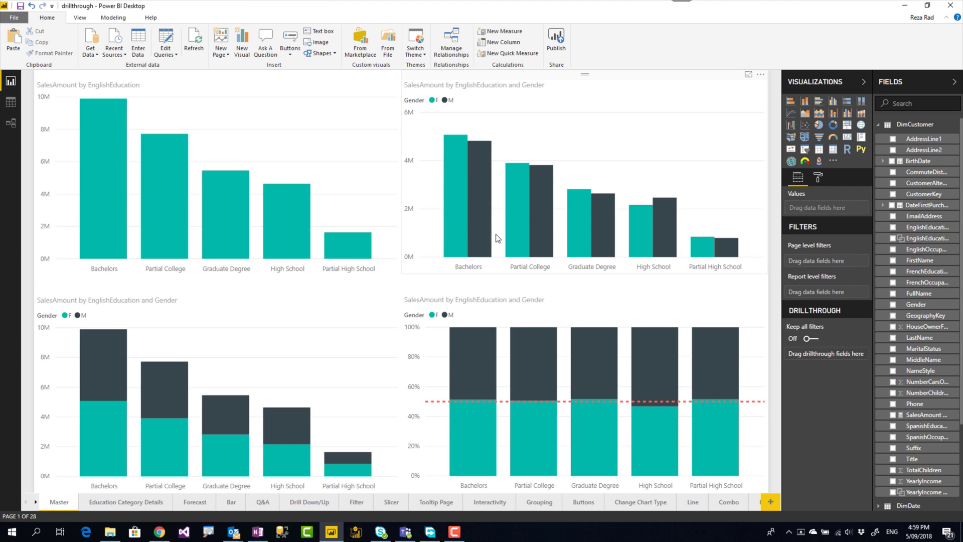
right_click(511, 231)
mouse_move(547, 283)
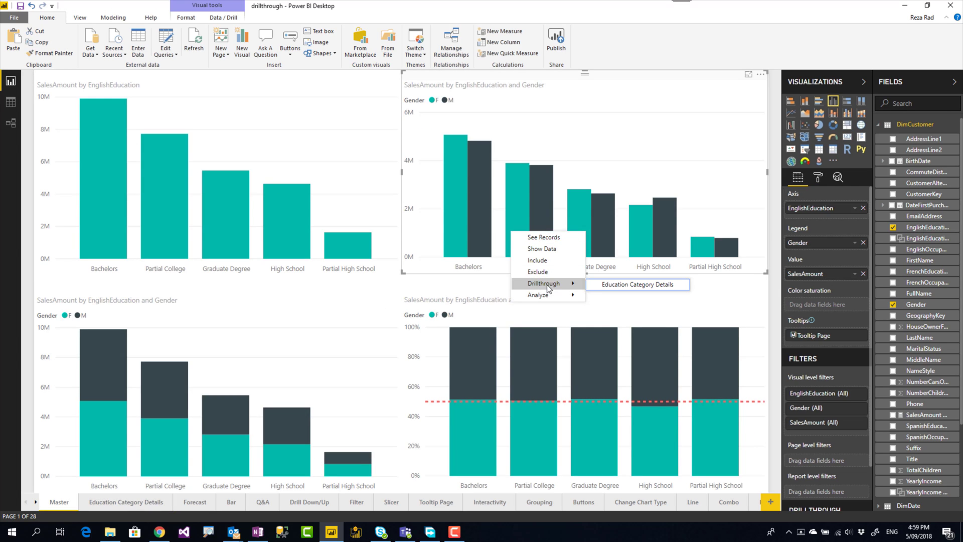
left_click(614, 283)
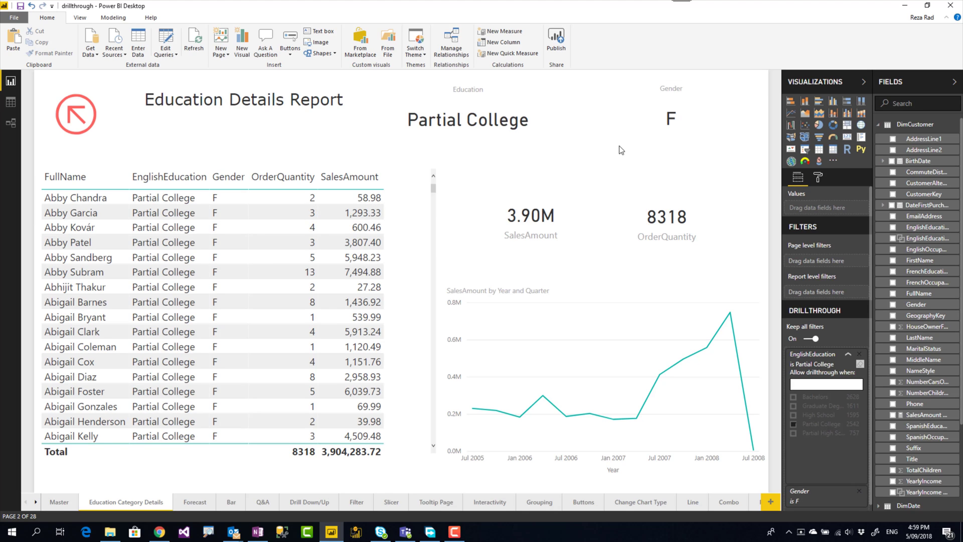
- Return to Master, drill through the Graduate Degree bar of SalesAmount by EnglishEducation, and check the details table's EnglishEducation and Gender columns
left_click(83, 122, "ctrl")
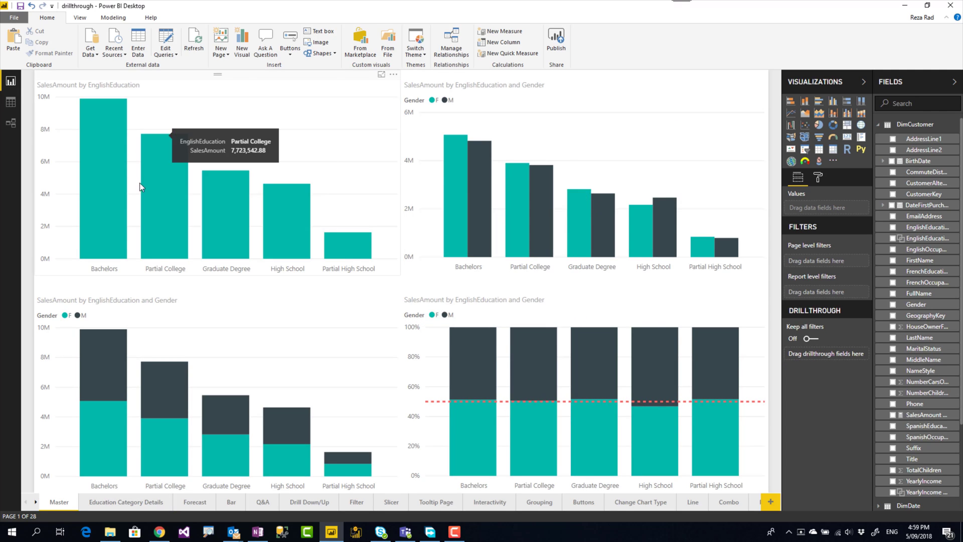
right_click(225, 209)
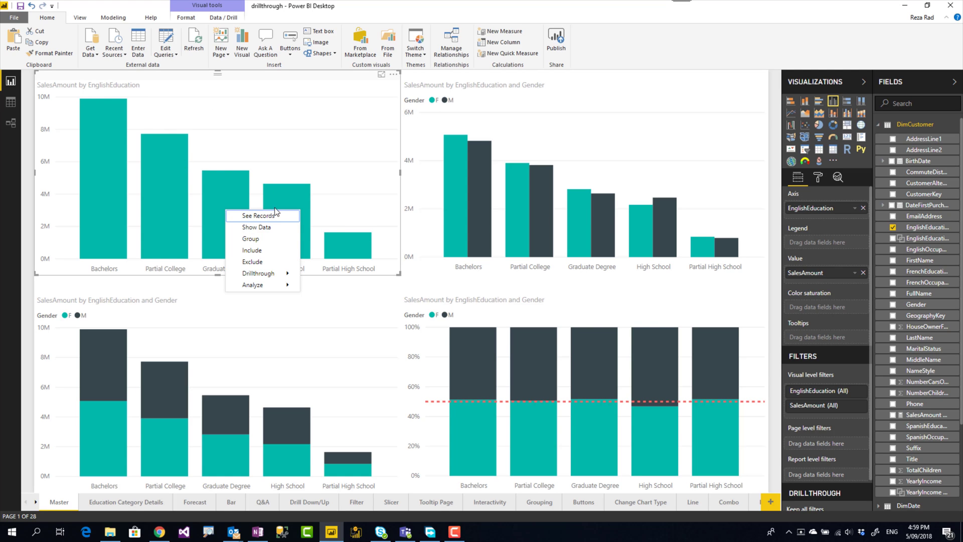
mouse_move(255, 274)
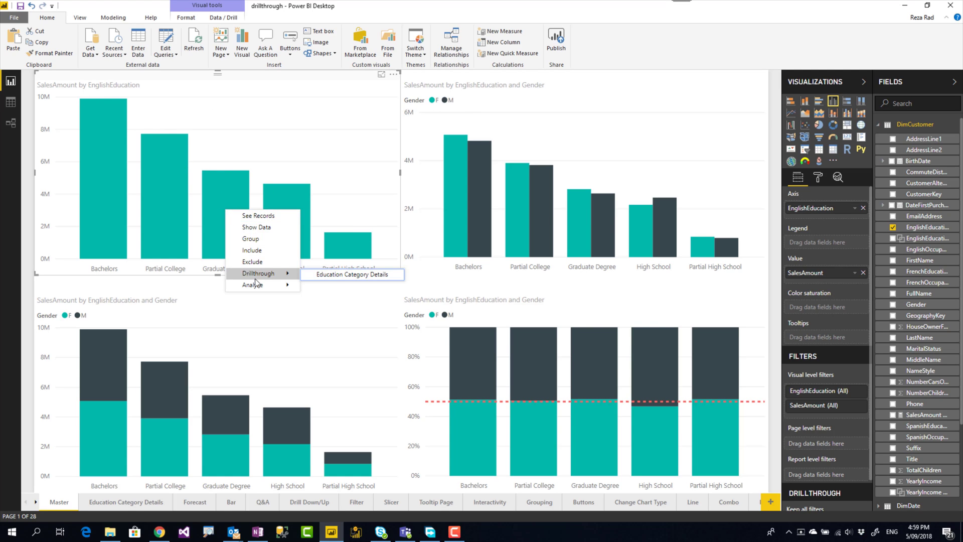
left_click(324, 274)
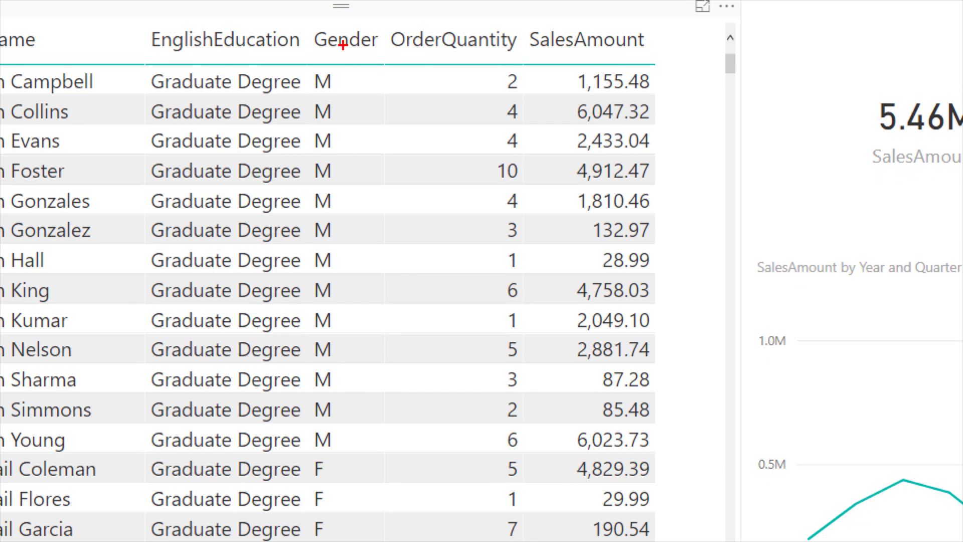
left_click_drag(142, 23, 398, 540)
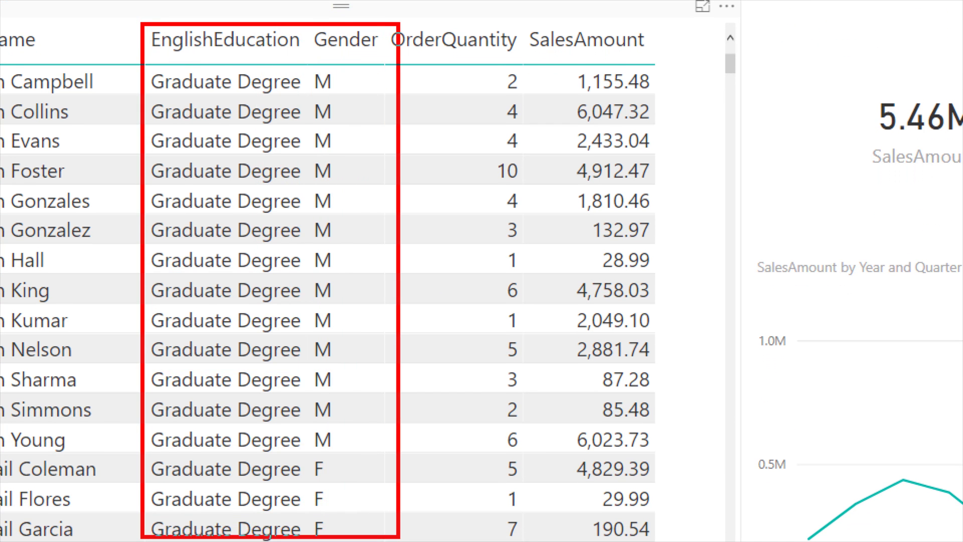
left_click_drag(305, 319, 353, 541)
key("Escape")
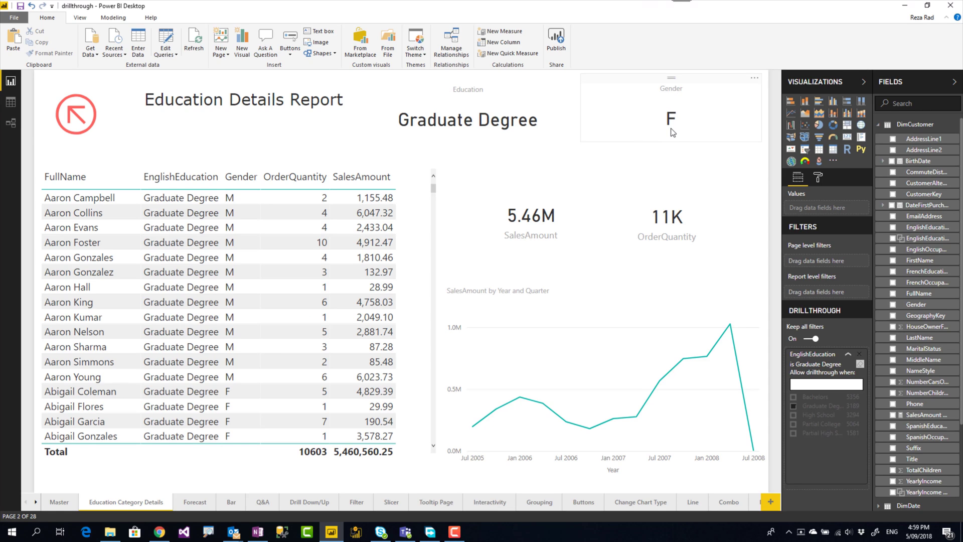
- Examine the aggregation options of the Gender card's field without changing them
left_click_drag(671, 128, 671, 128)
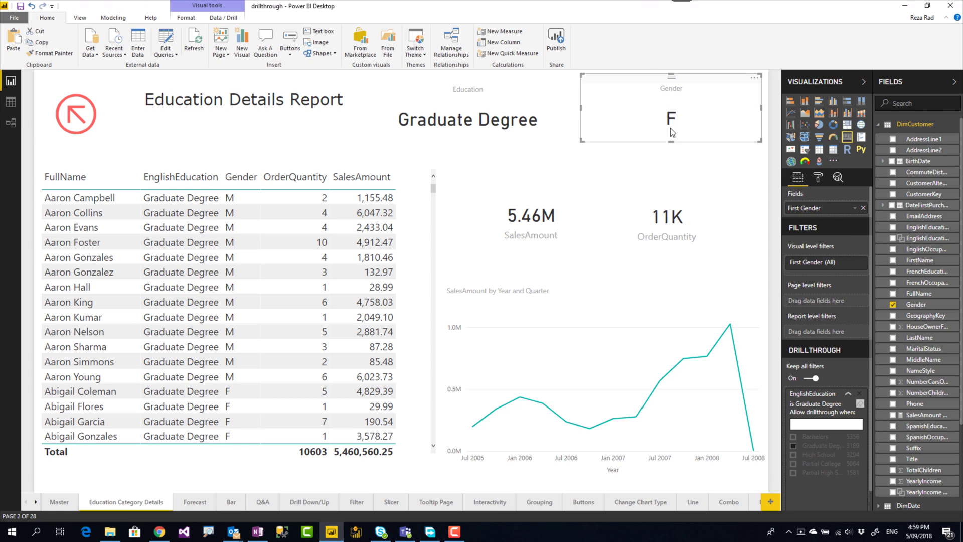
left_click(855, 210)
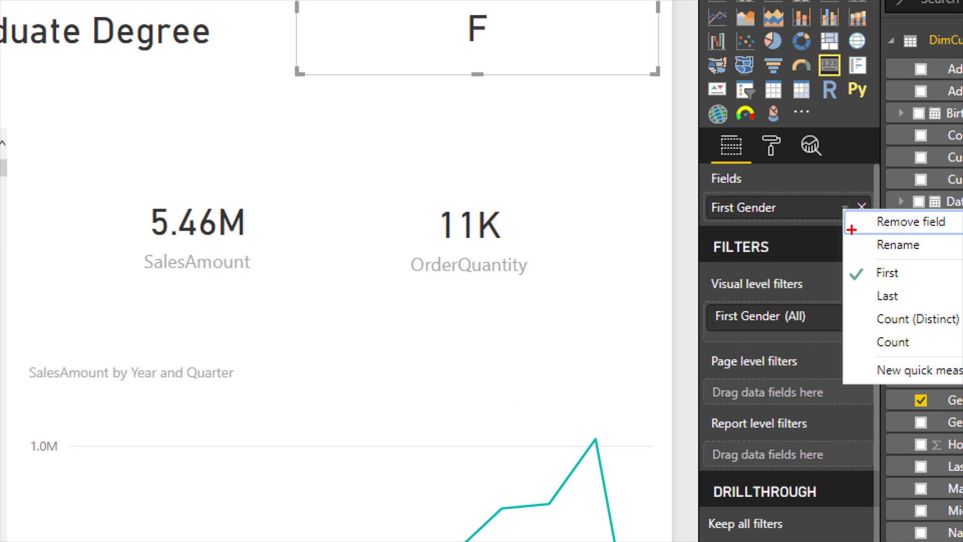
left_click_drag(843, 257, 924, 285)
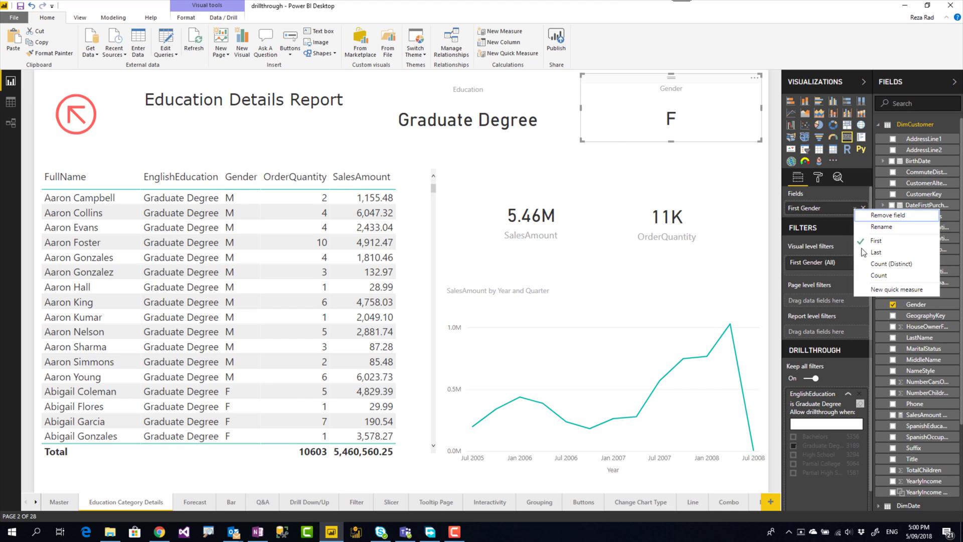
left_click(729, 99)
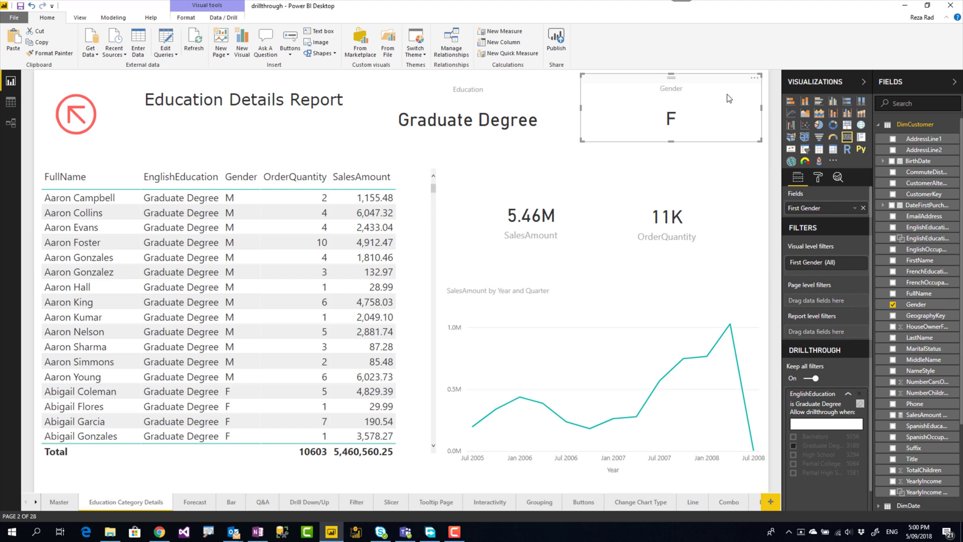
- Shorten the Gender card and add a small table listing the Gender field beneath it
left_click_drag(673, 141, 672, 109)
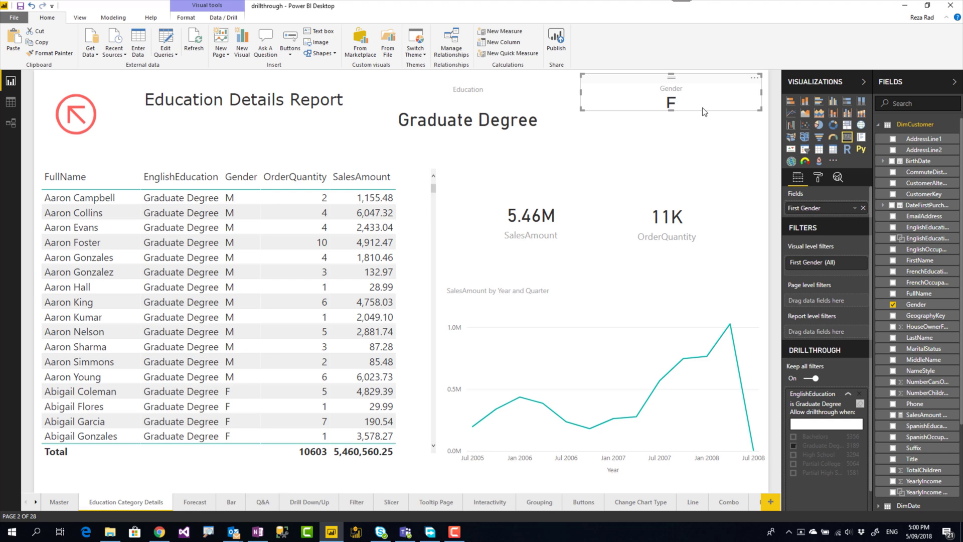
left_click(714, 141)
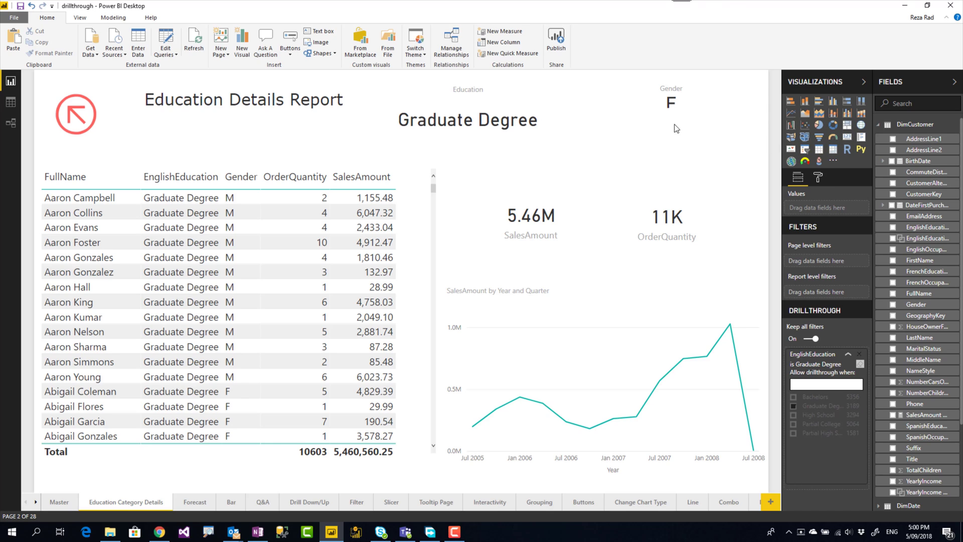
left_click(819, 150)
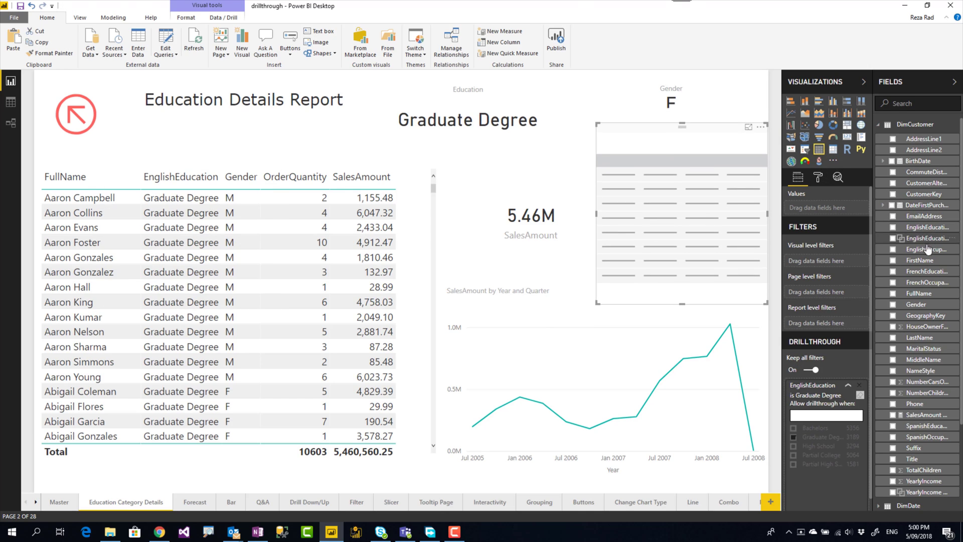
left_click_drag(923, 304, 716, 162)
left_click_drag(766, 301, 753, 179)
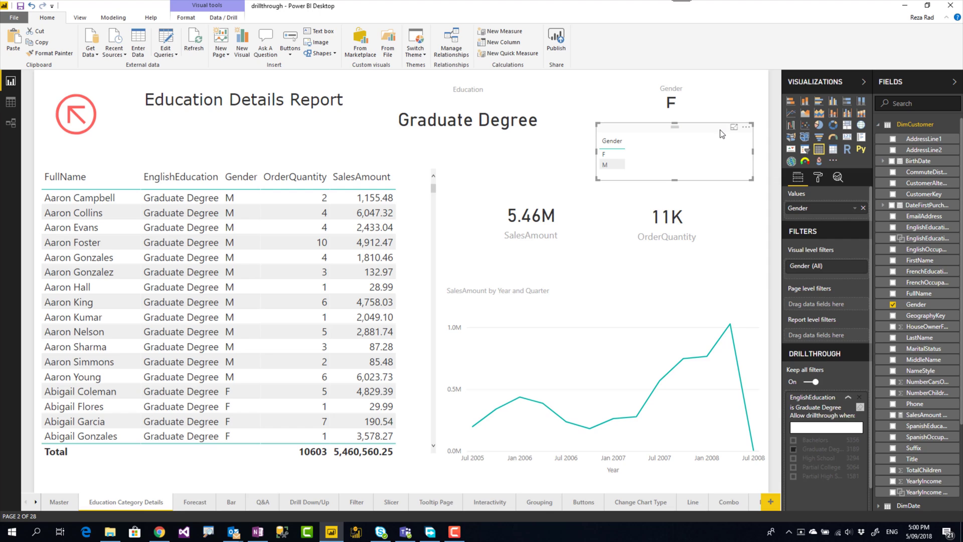
- Delete the small Gender table and stretch the Gender card back to about its former height
key("Delete")
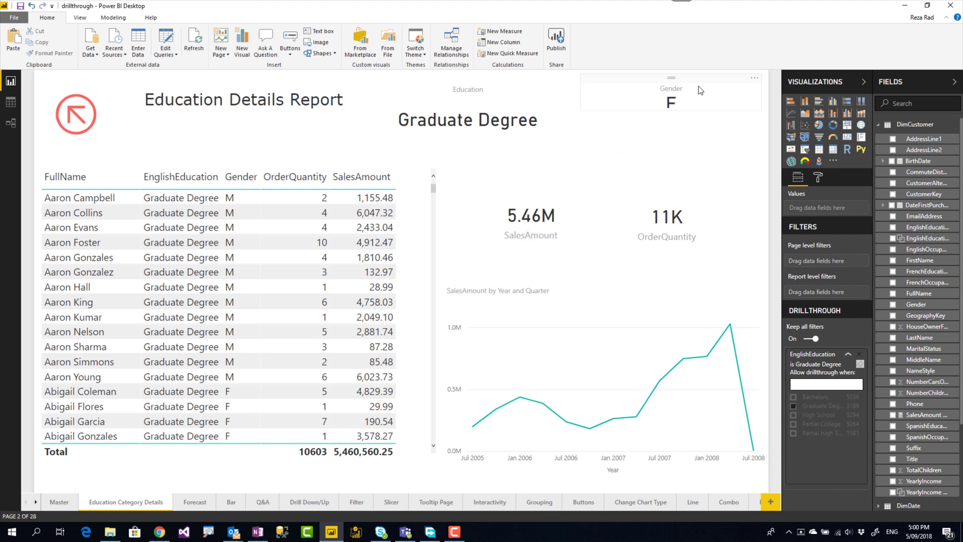
left_click(674, 115)
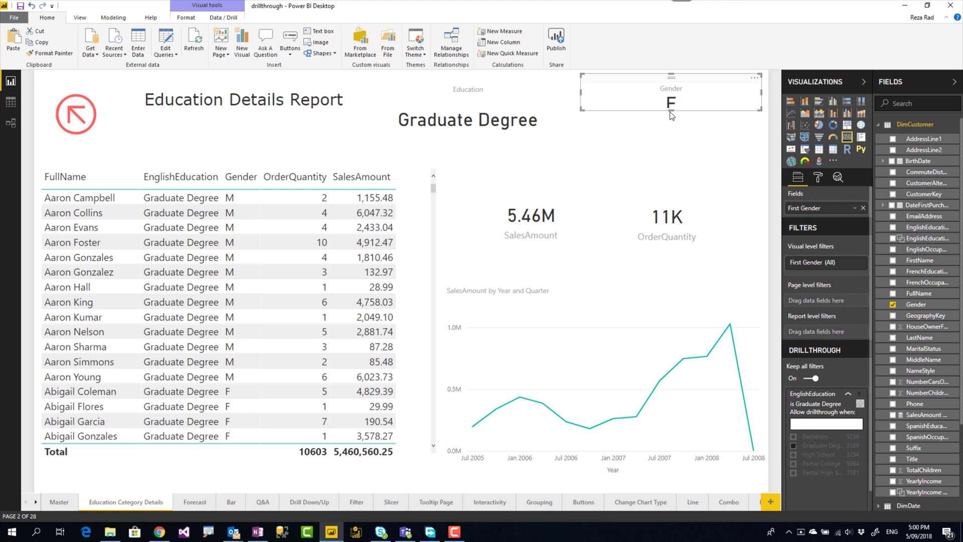
left_click_drag(673, 115, 673, 142)
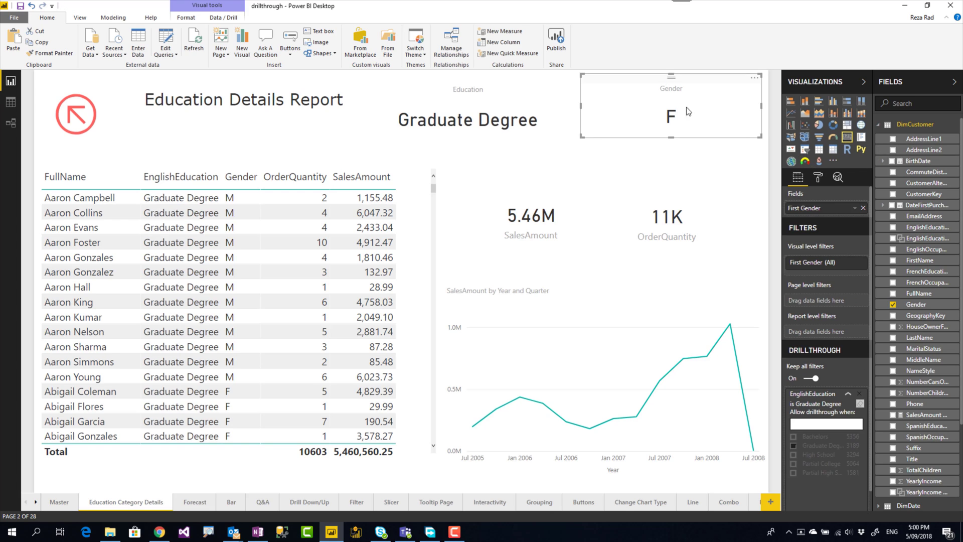
- Add a new measure named Selected Gender to the DimCustomer table
right_click(922, 132)
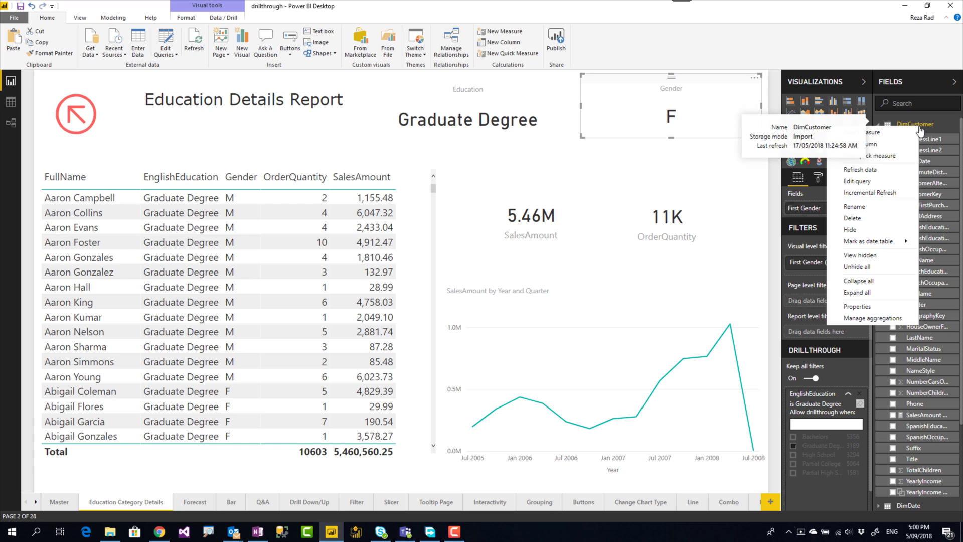
left_click(877, 132)
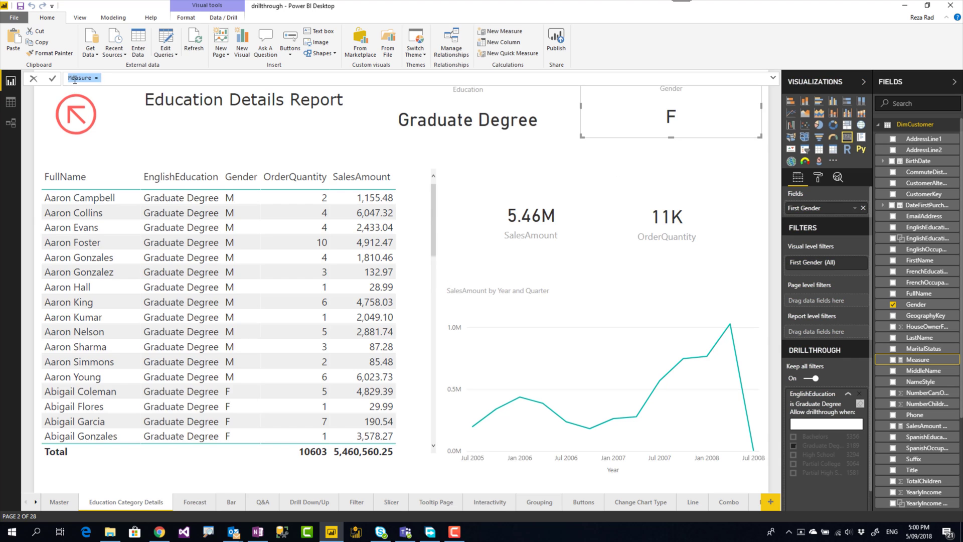
double_click(75, 78)
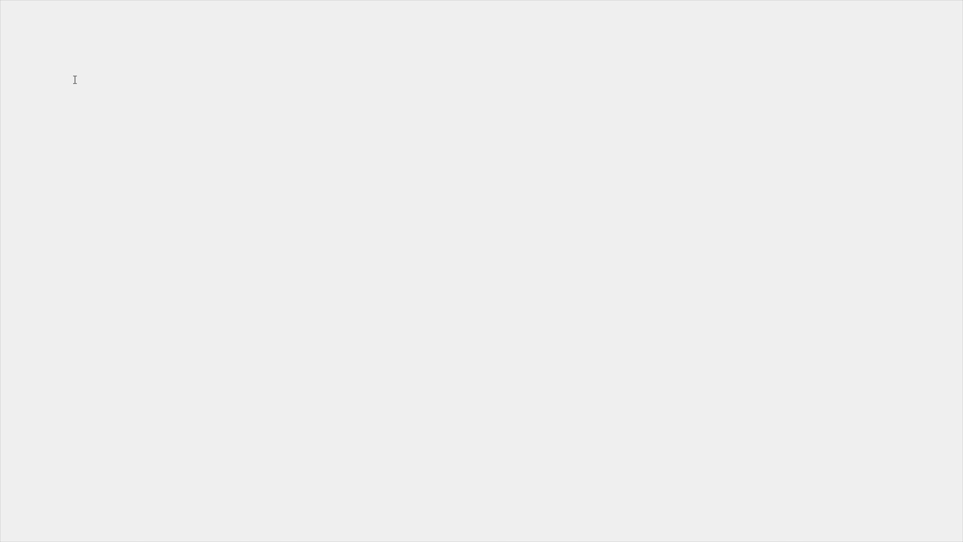
type("Selected Ge")
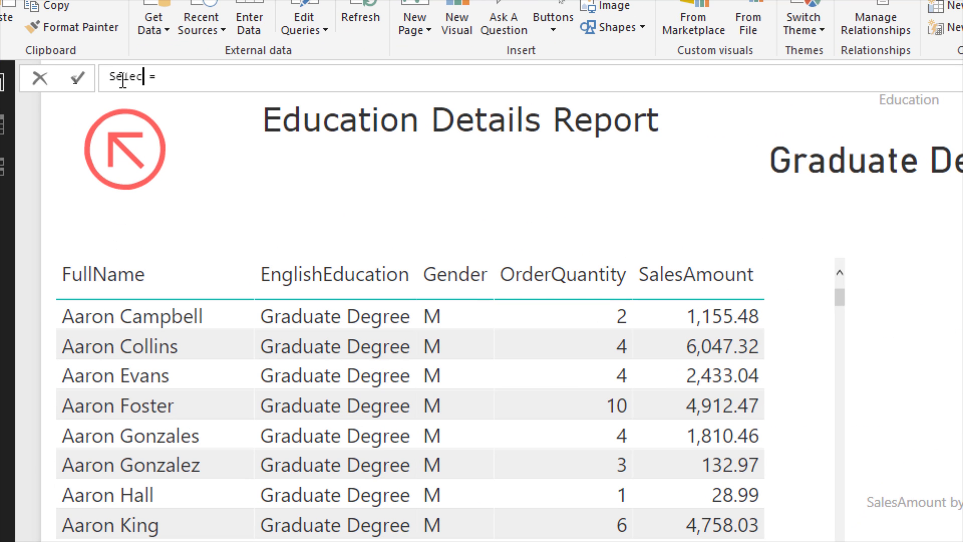
type("nder")
- Define Selected Gender as SELECTEDVALUE(DimCustomer[Gender],"All") and use it in the Gender card in place of the First Gender field
key("End")
type("selected")
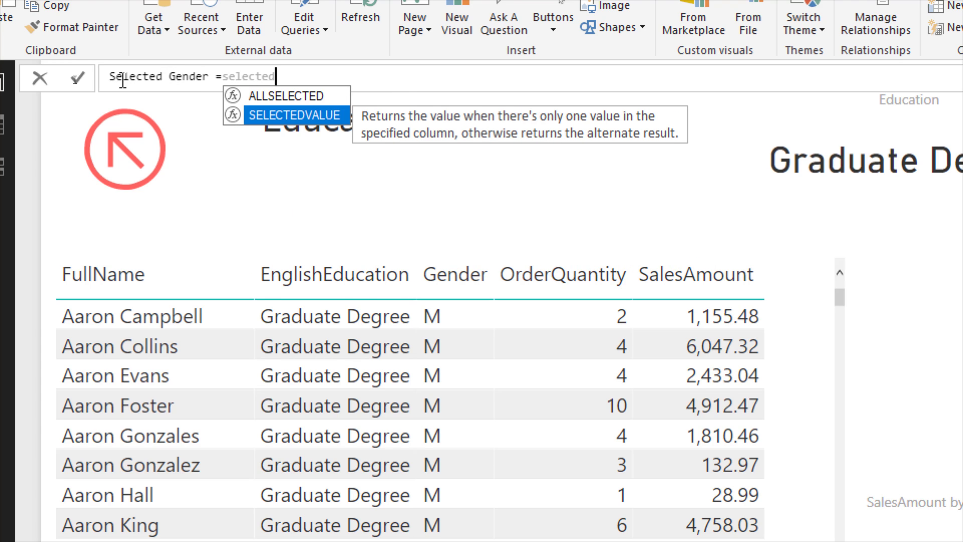
key("Tab")
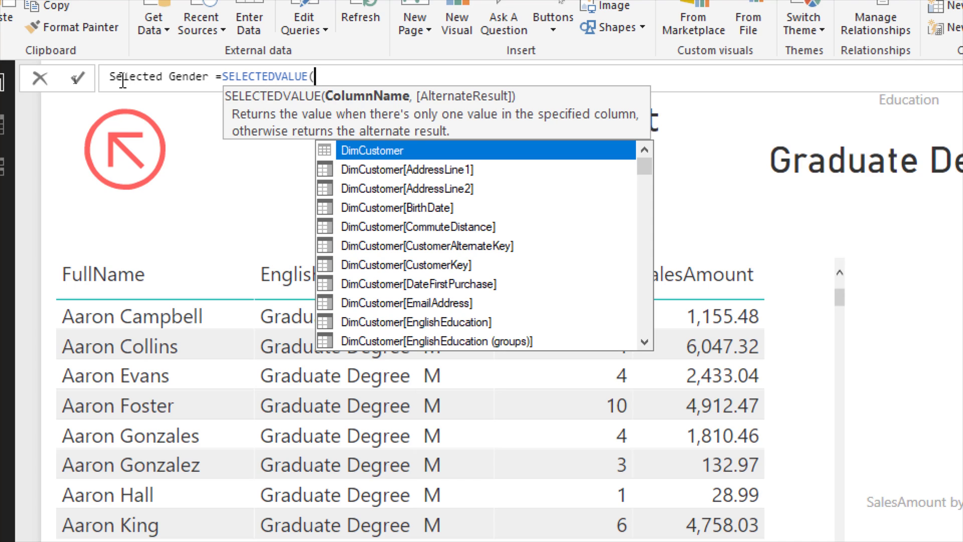
type("gender")
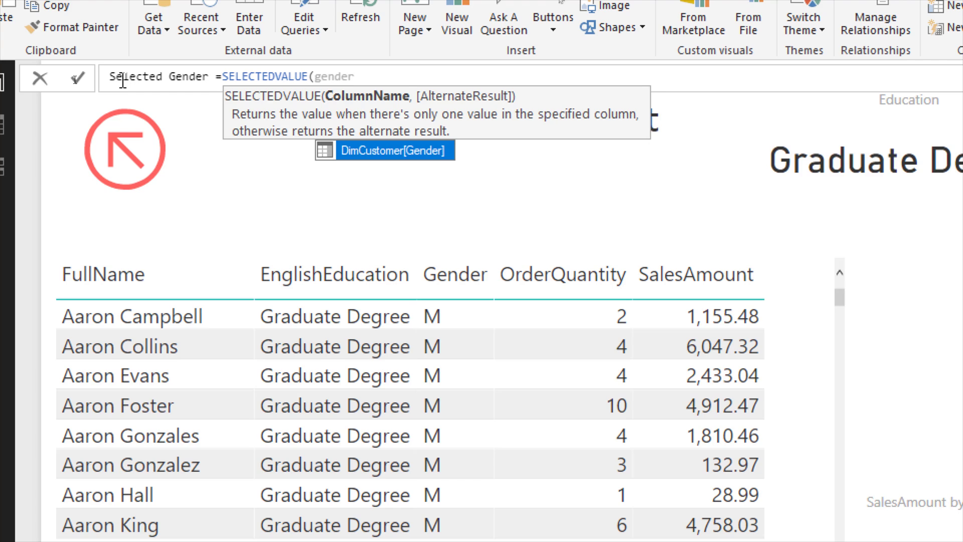
key("Tab")
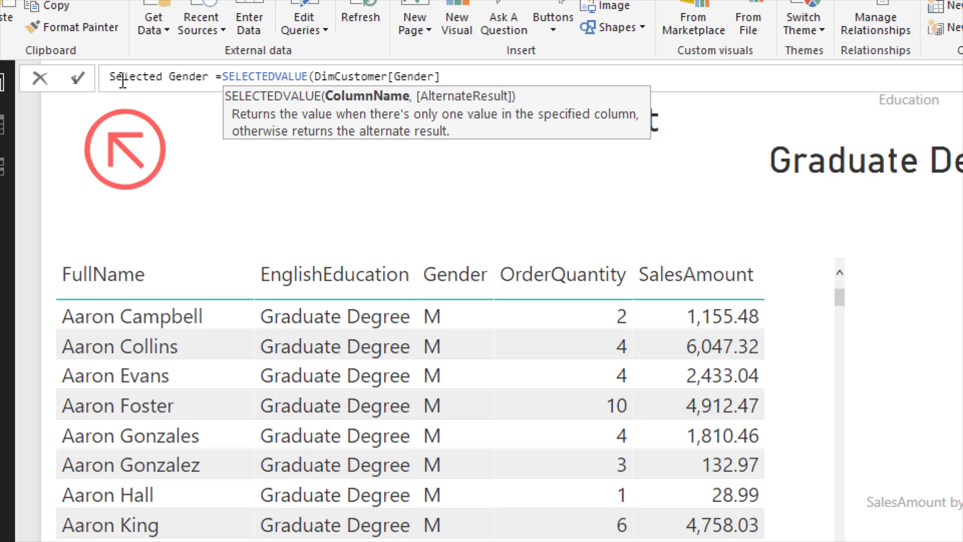
type(",")
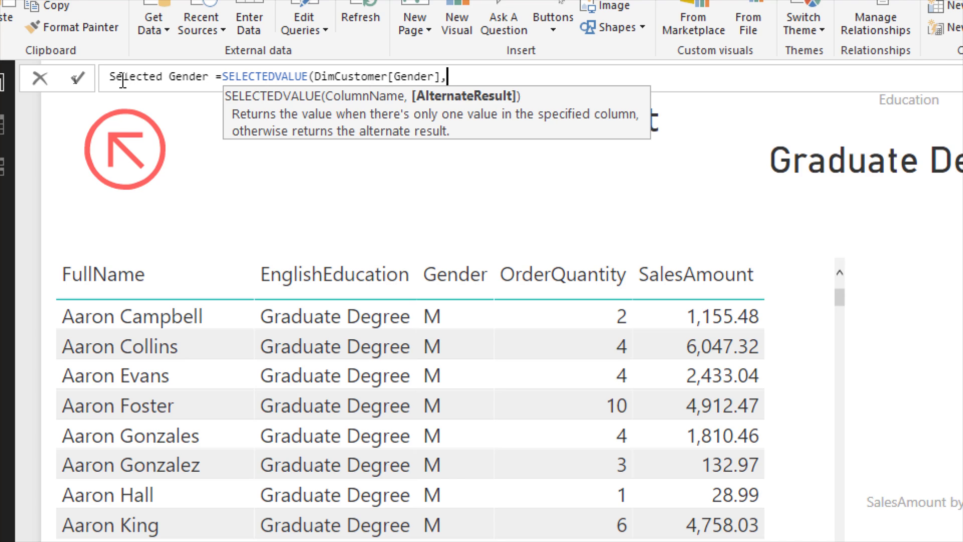
type("\"All\")")
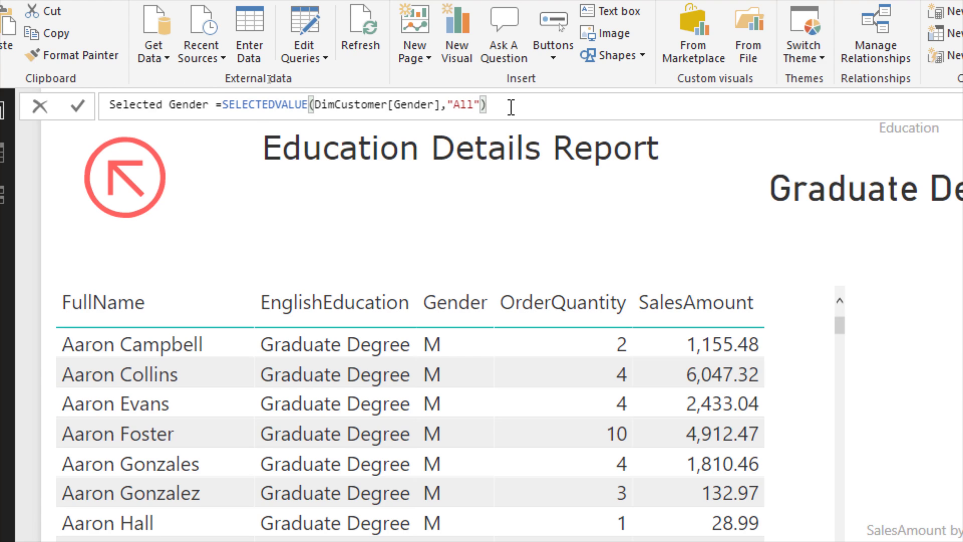
key("Return")
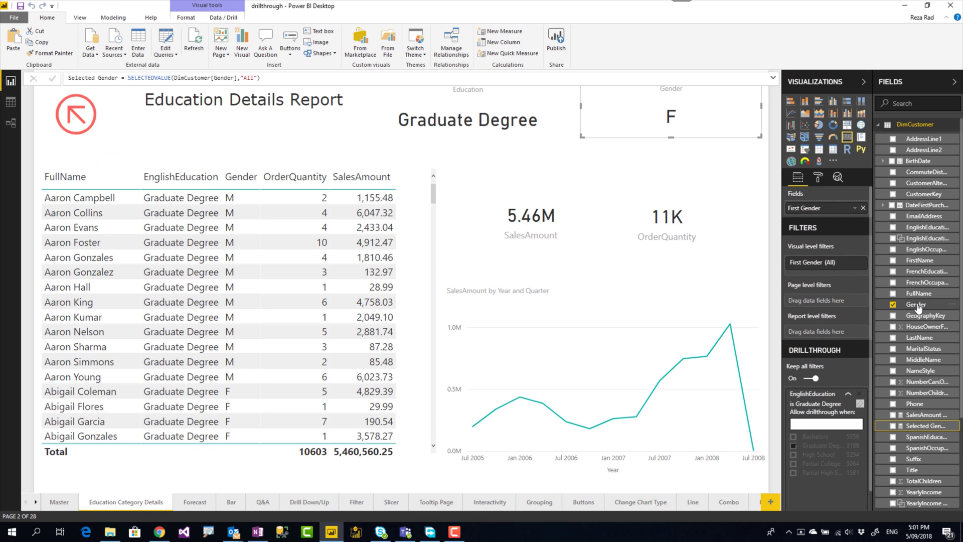
left_click_drag(934, 426, 823, 207)
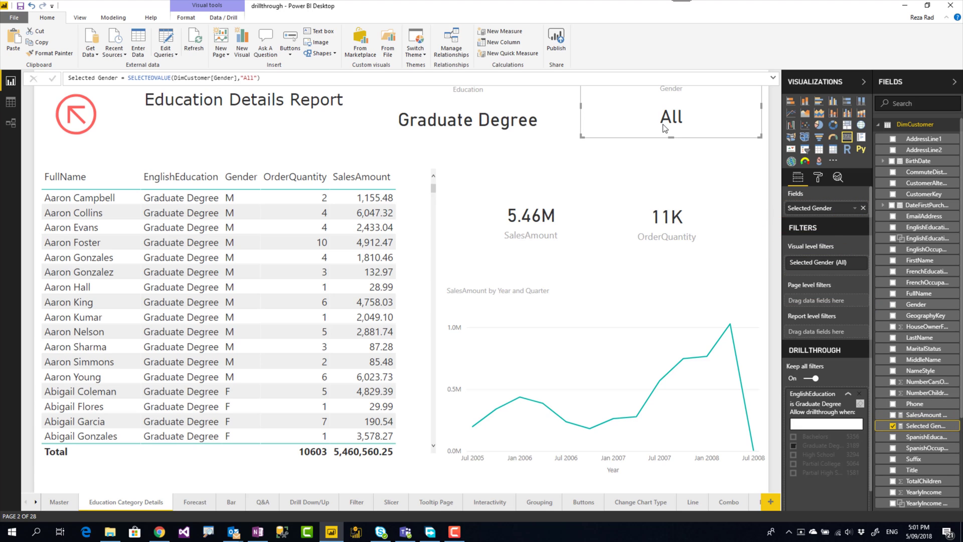
- Return to Master, drill through from the female Partial College column to Education Category Details, and review the Selected Gender formula
left_click(69, 119, "ctrl")
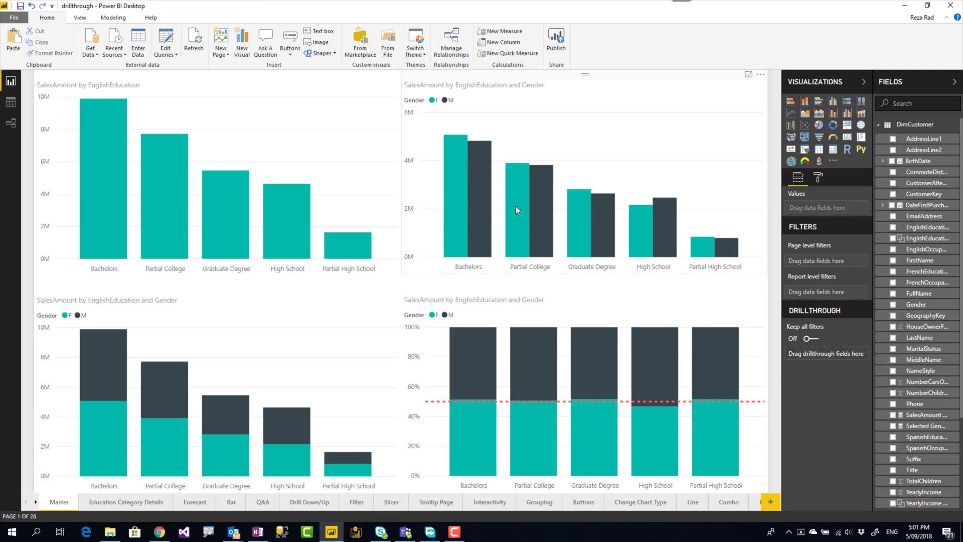
right_click(516, 206)
mouse_move(550, 259)
left_click(602, 260)
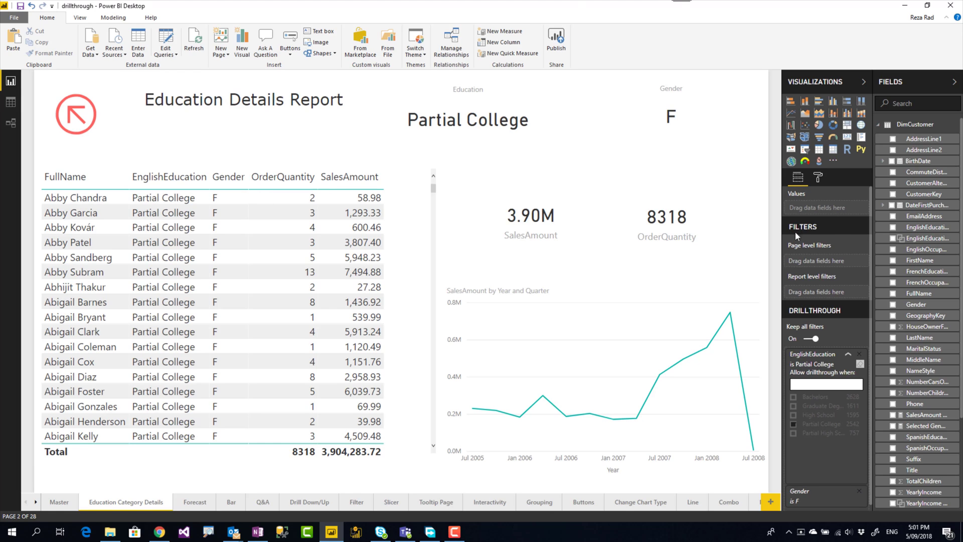
left_click(925, 427)
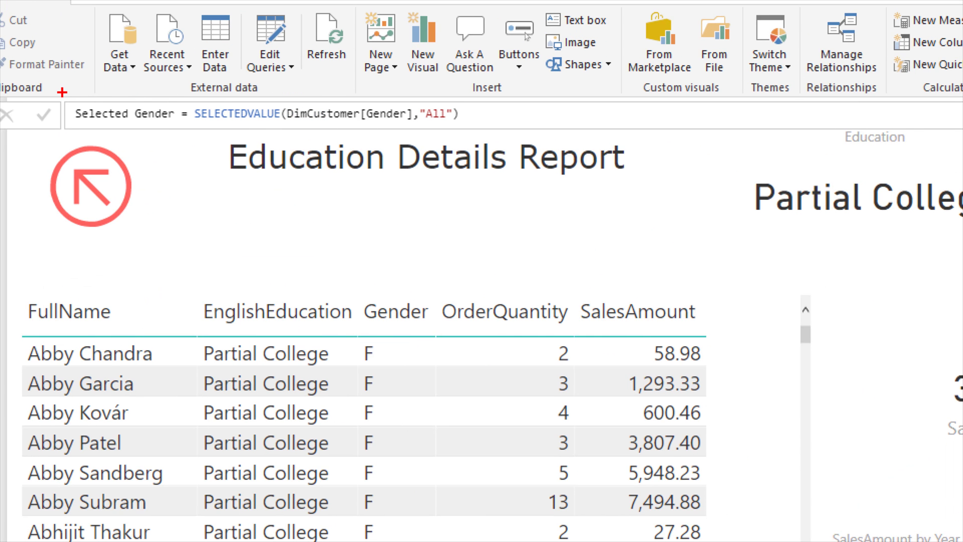
left_click_drag(51, 90, 481, 148)
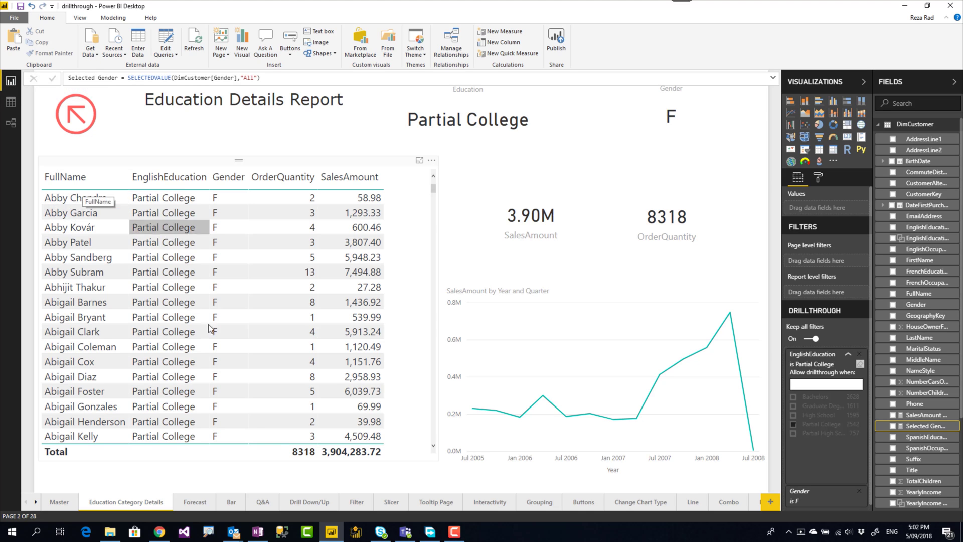
- Make the Forecast page a drillthrough target by adding EnglishEducation as its drillthrough field
left_click(197, 502)
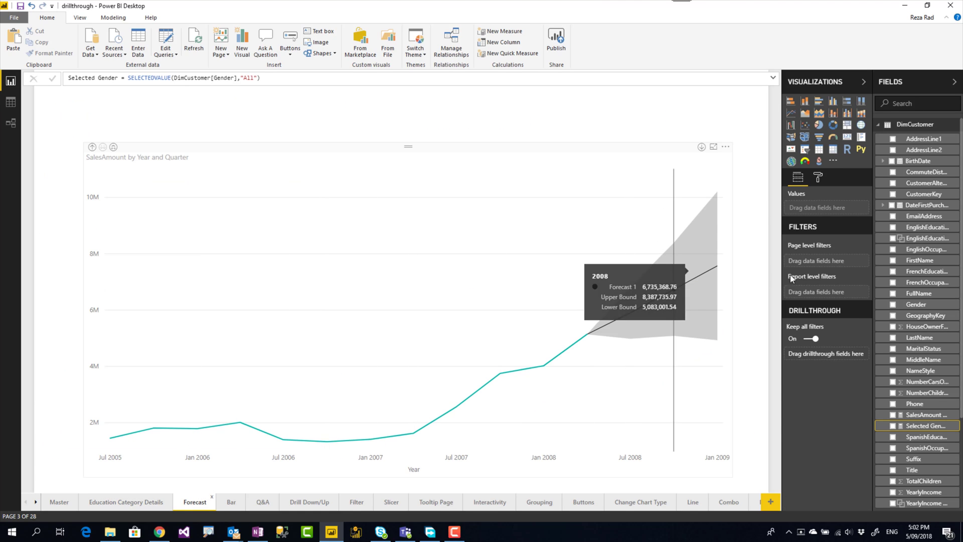
left_click_drag(927, 229, 853, 353)
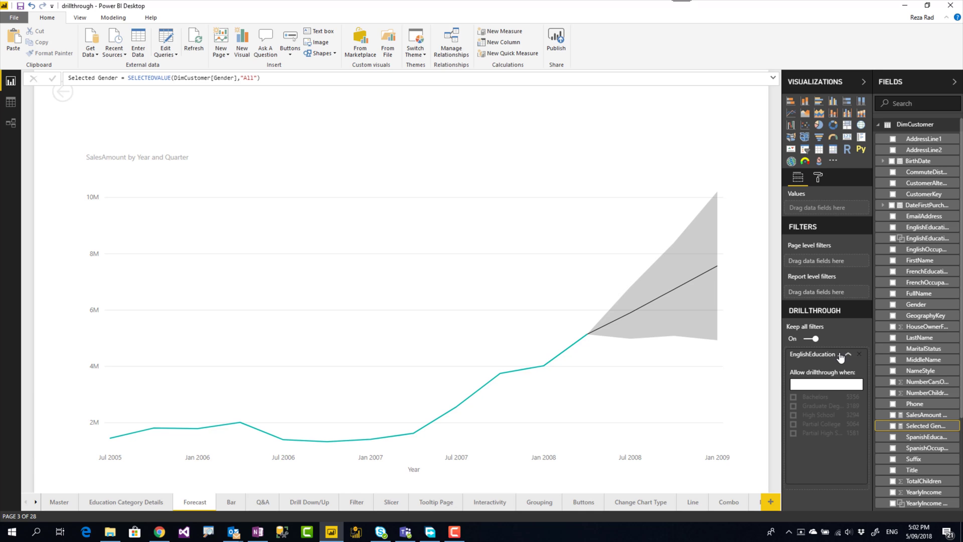
- Examine the drillthrough destinations offered for the Graduate Degree column of Master's SalesAmount by EnglishEducation chart without choosing one
left_click(59, 502)
right_click(223, 216)
mouse_move(255, 280)
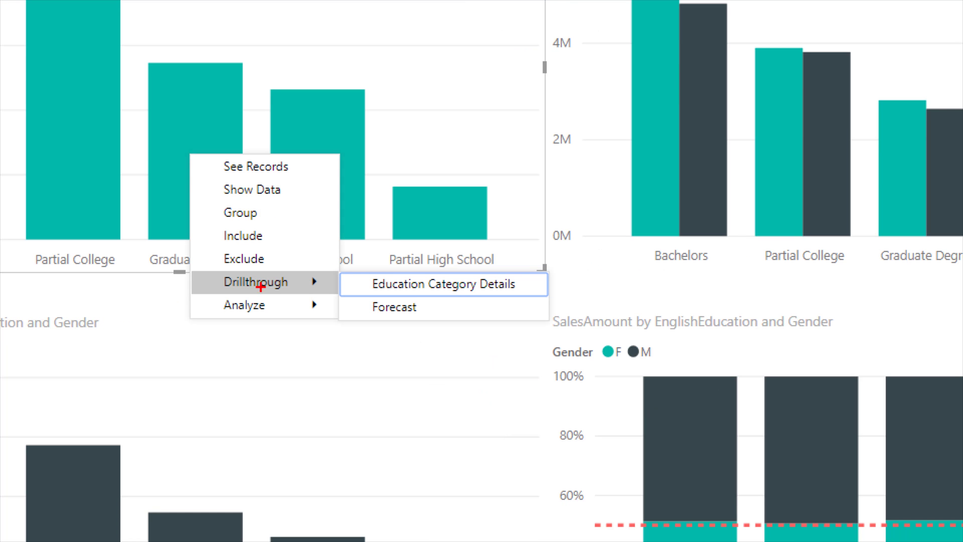
left_click_drag(197, 267, 552, 316)
mouse_move(336, 267)
left_mouse_down()
mouse_move(373, 290)
mouse_move(542, 320)
left_mouse_up()
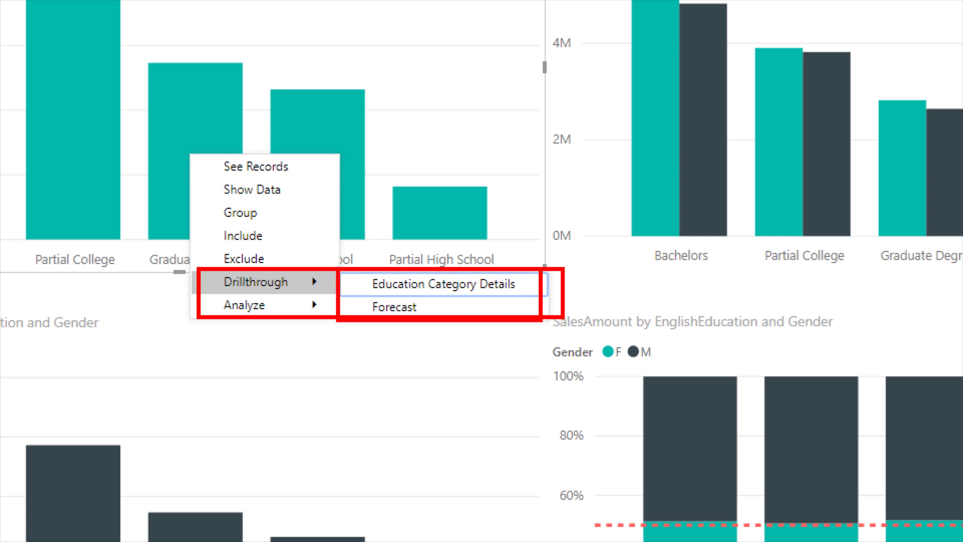
key("Escape")
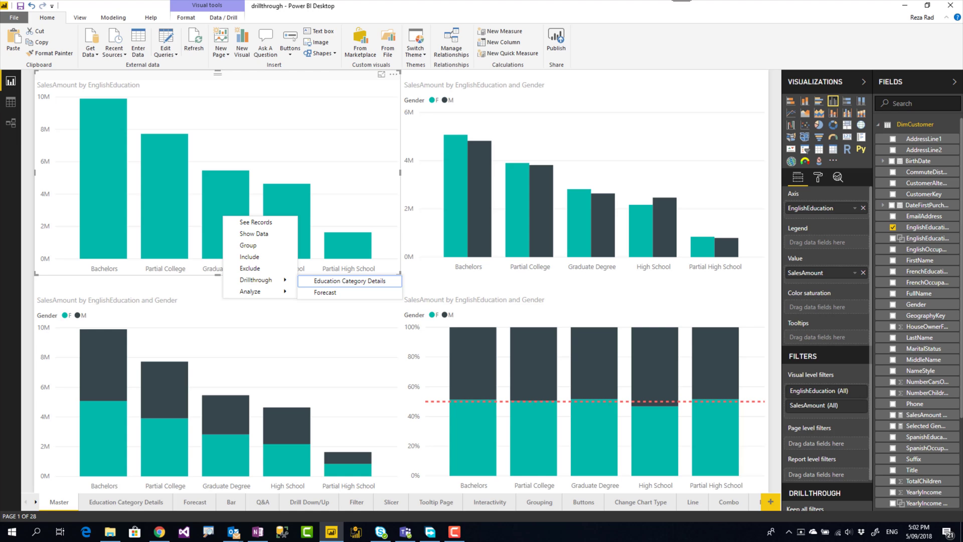
key("Escape")
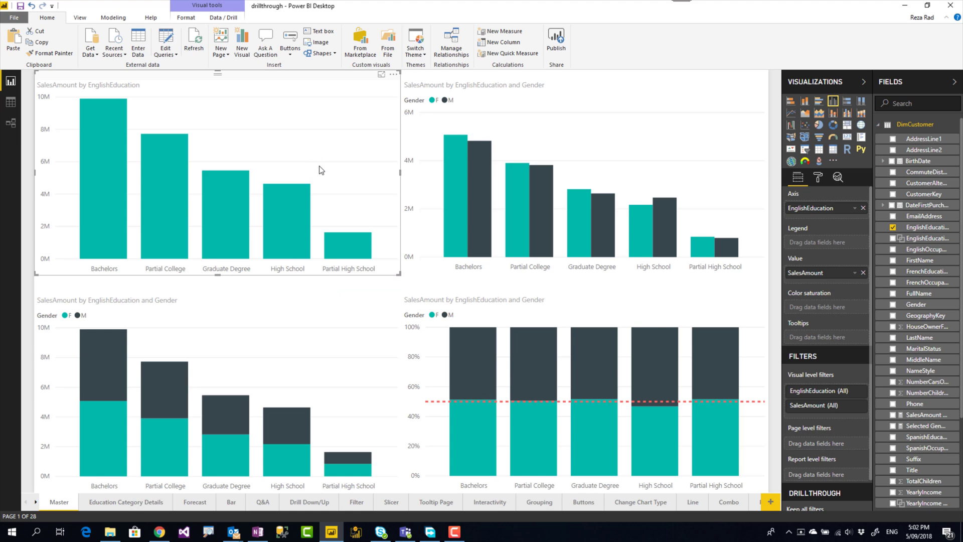